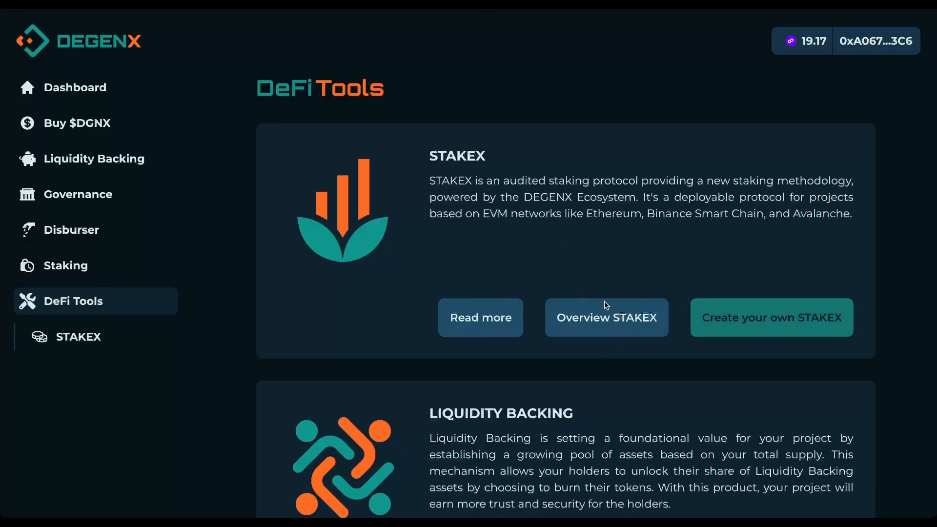
Step: Open the STAKEX Overview that lists the DGNX, WMATIC, BRETT and OOE staking pools
left_click(610, 316)
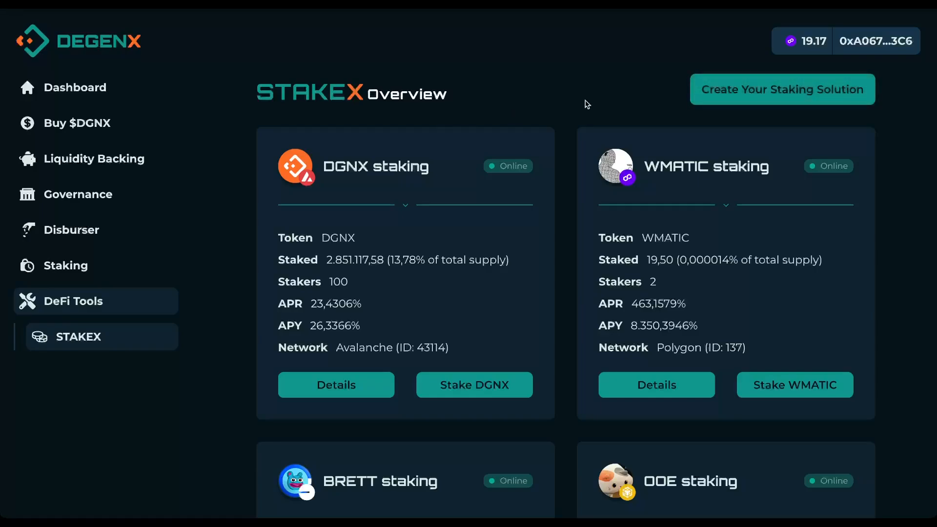
Step: Start a new staking protocol, try Ethereum, BNB, Base, Arbitrum and Avalanche, then settle on Polygon
left_click(799, 98)
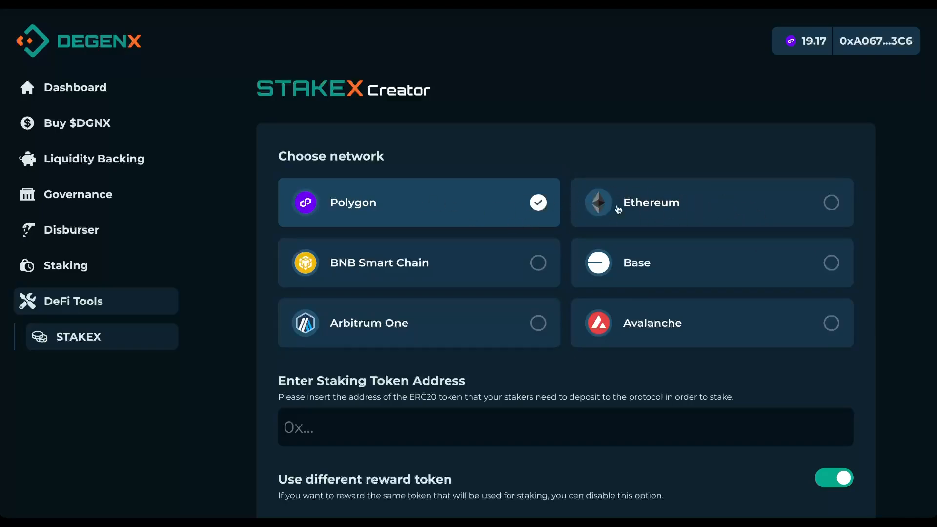
left_click(676, 204)
left_click(522, 299)
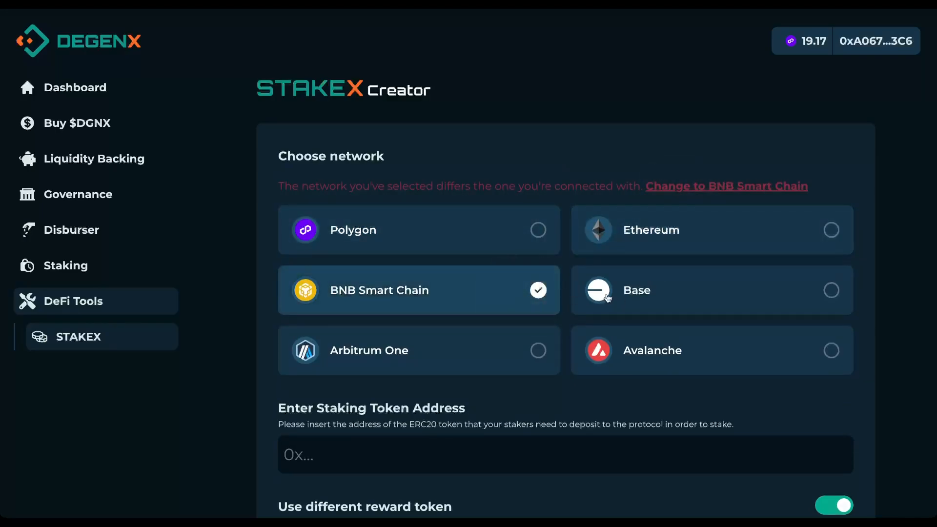
left_click(725, 292)
left_click(539, 350)
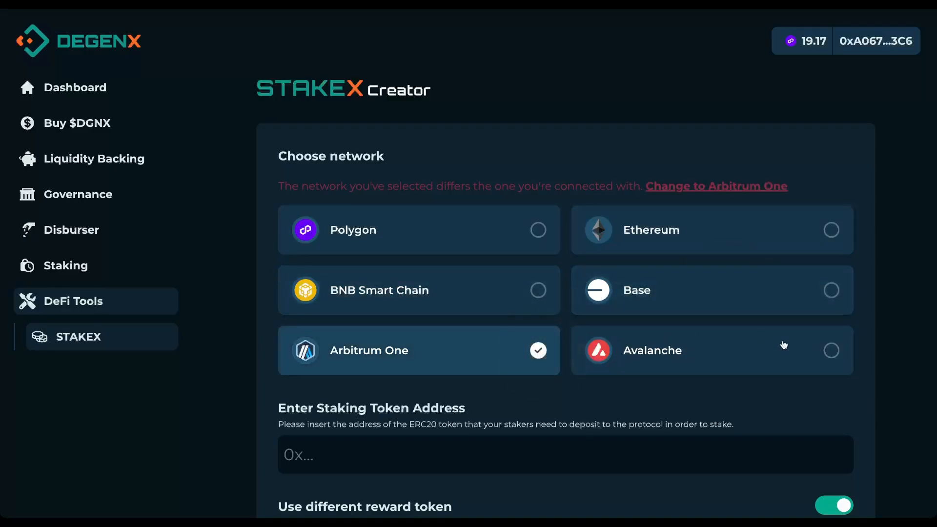
left_click(797, 351)
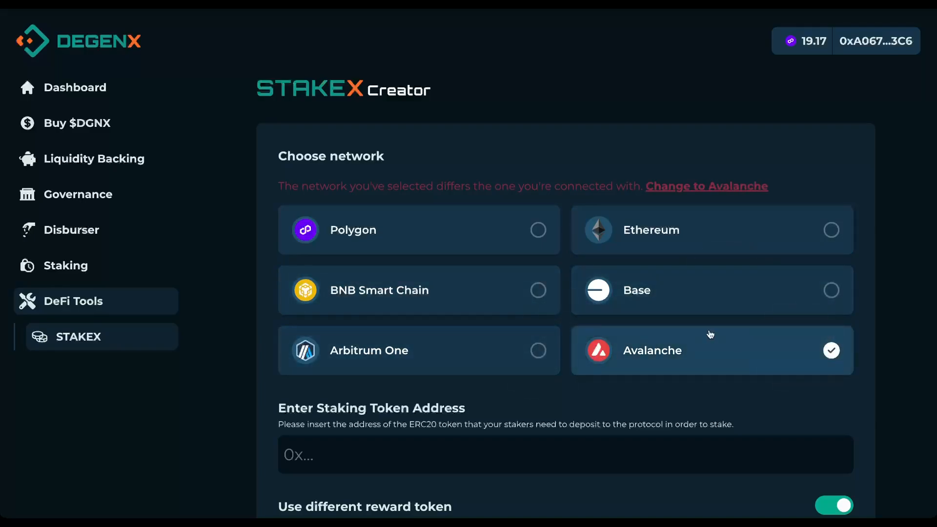
left_click(546, 231)
scroll(516, 276, "down", 2)
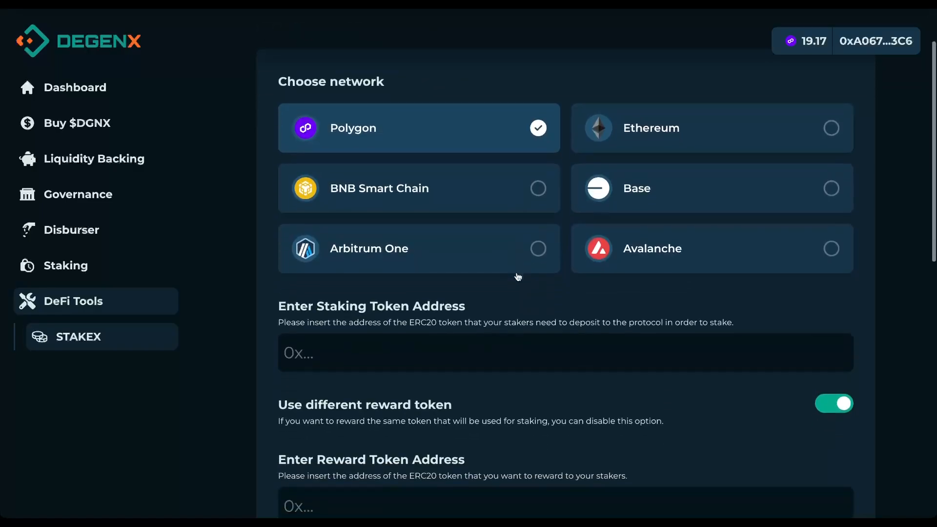
scroll(552, 276, "down", 2)
Step: Paste the Baby DEGENX (bDGNX) address as staking token and turn off Use different reward token
scroll(551, 271, "down", 1)
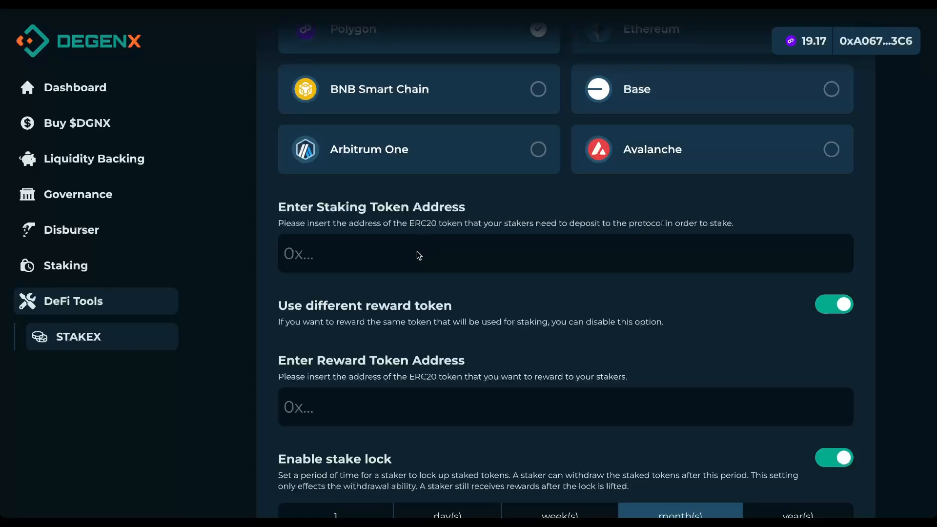
left_click(380, 254)
key("ctrl+v")
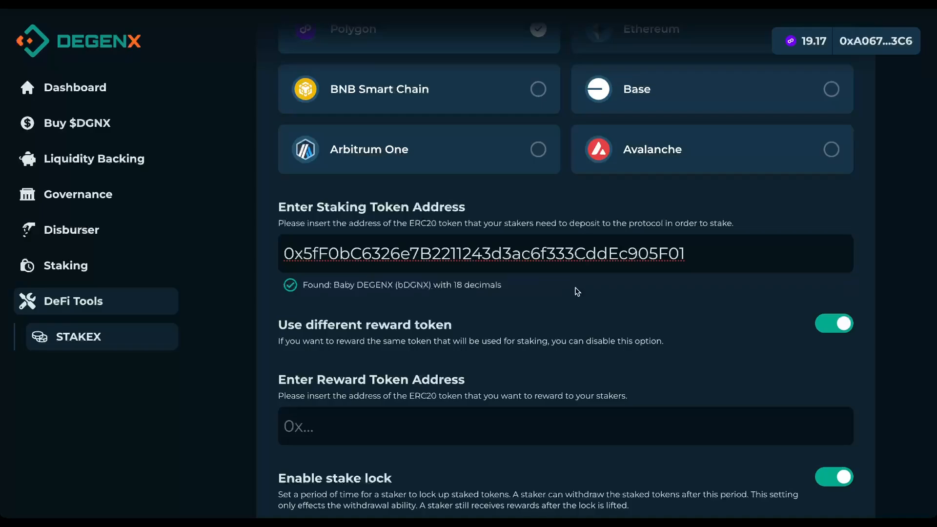
scroll(675, 283, "down", 2)
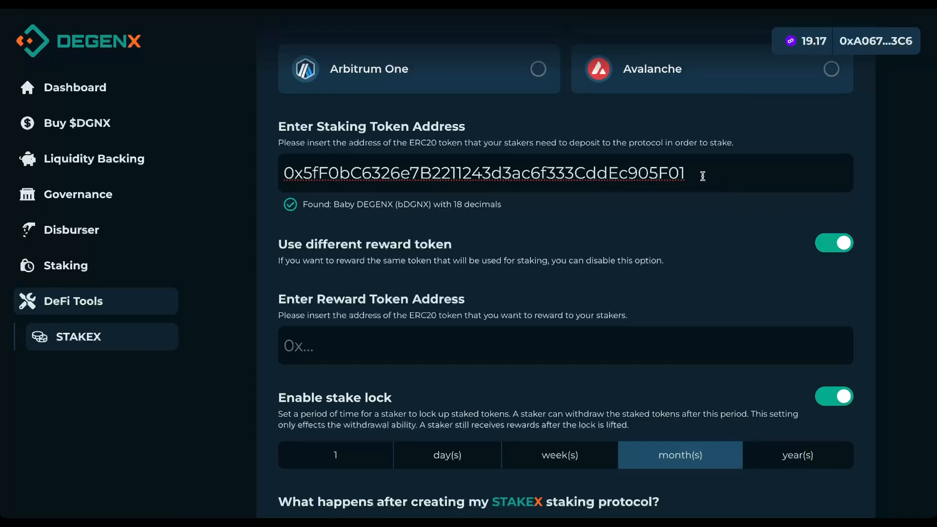
left_click(841, 247)
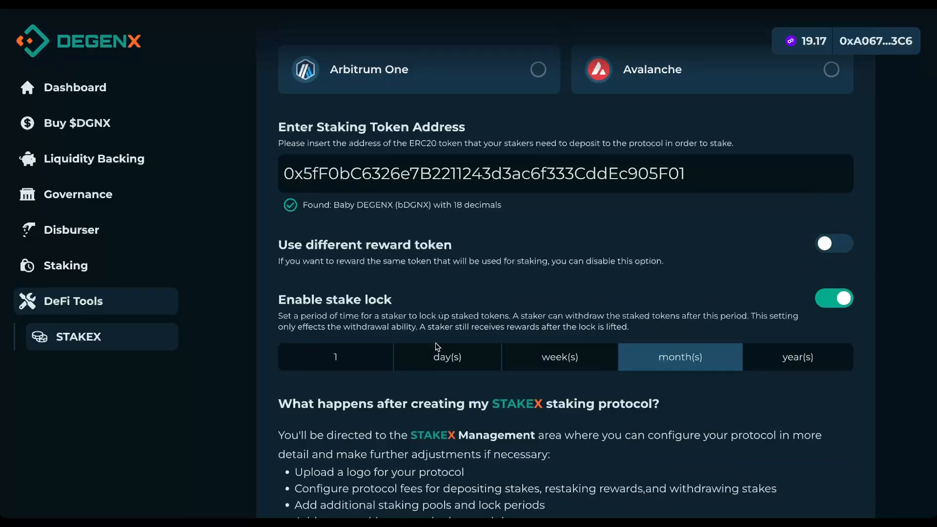
Step: Set the stake lock to 2 days and check the ~0,7603746 POL total pricing
left_click(450, 360)
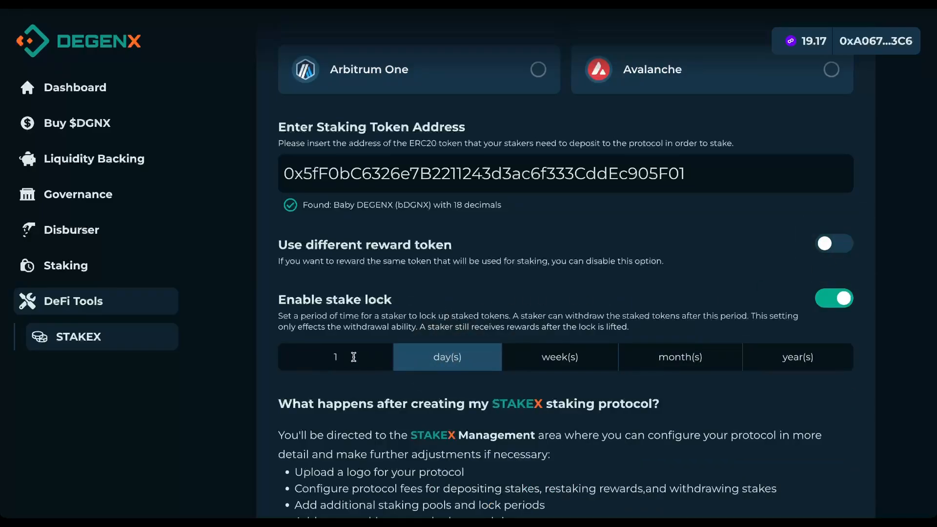
double_click(351, 355)
type("2")
scroll(697, 300, "down", 6)
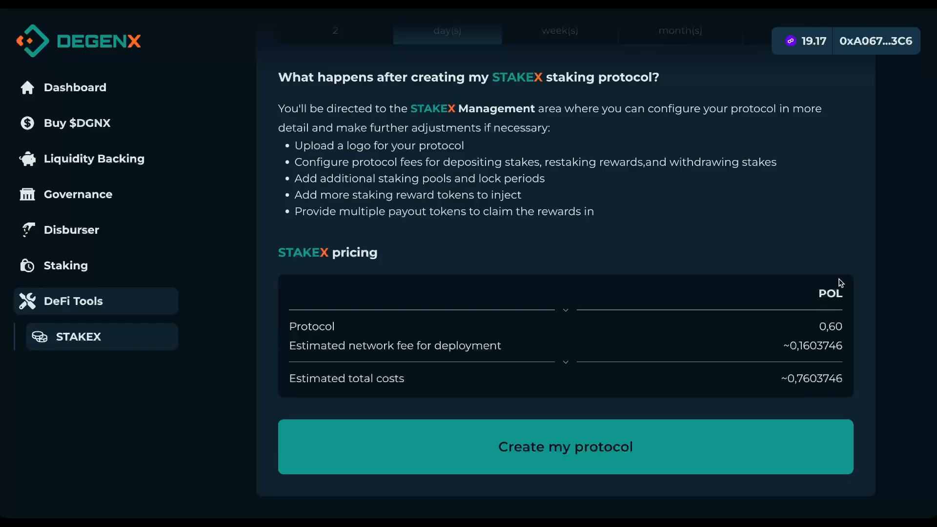
Step: Create the bDGNX protocol on Polygon, confirm the POL charge, and close the success popup
left_click(583, 446)
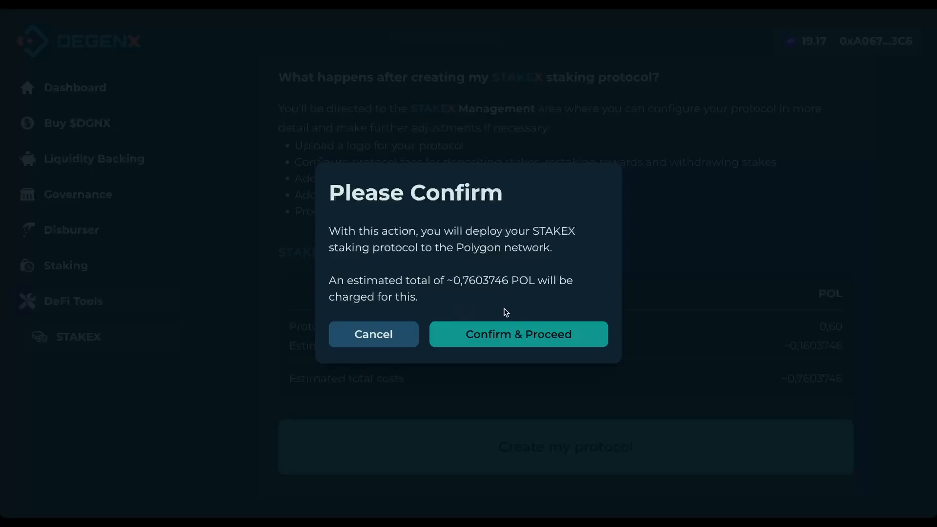
left_click(525, 335)
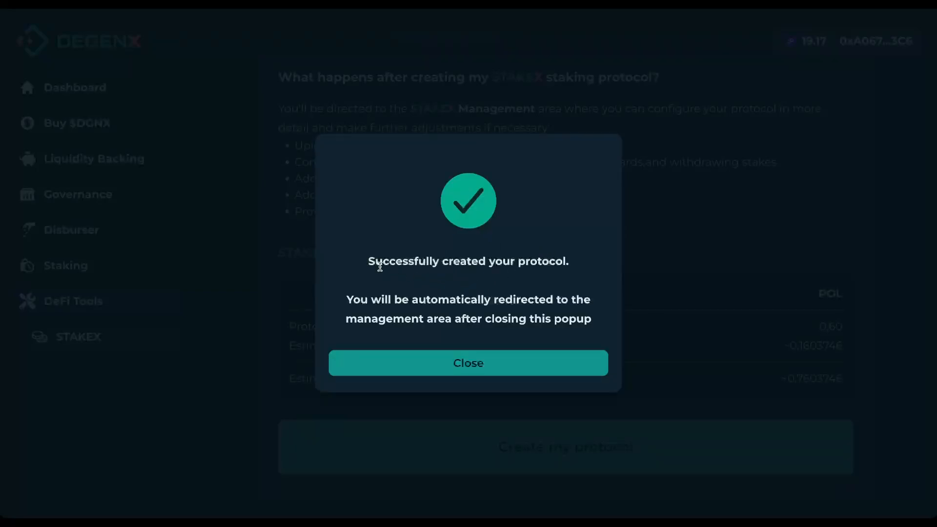
left_click(477, 366)
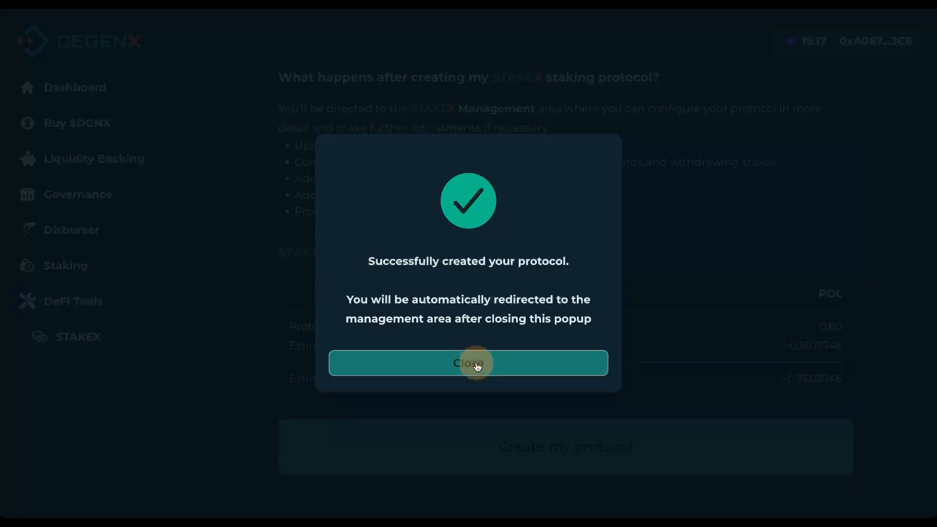
Step: Scroll through the bDGNX Management page to review the logo, NFT template and enable checklist
scroll(482, 184, "up", 5)
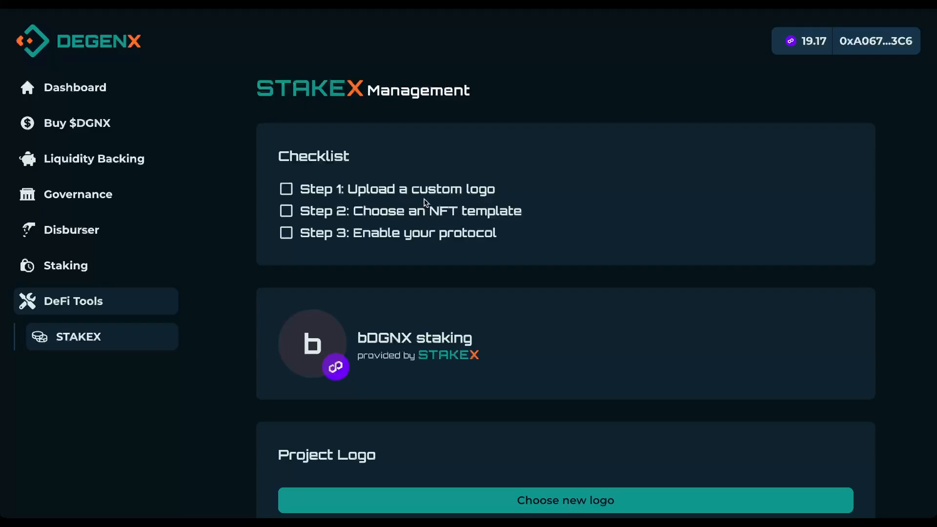
scroll(352, 188, "down", 1)
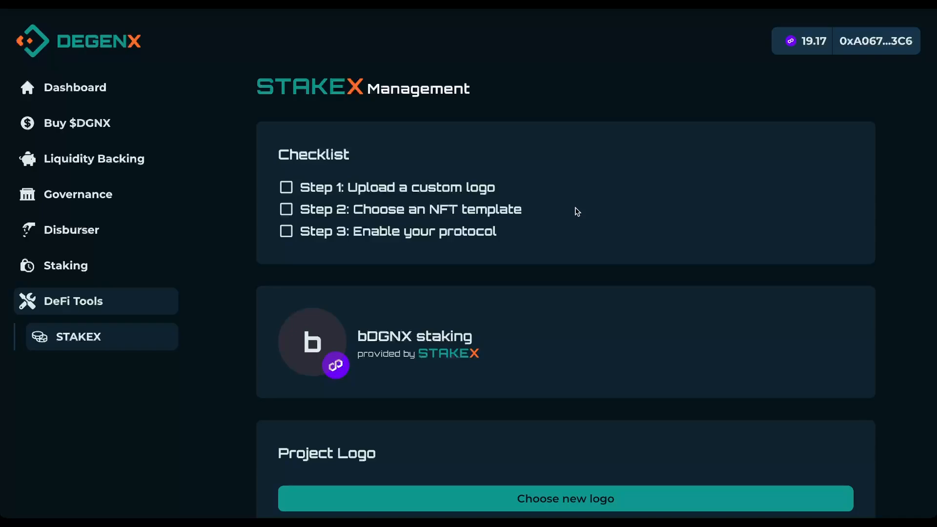
scroll(577, 212, "down", 1)
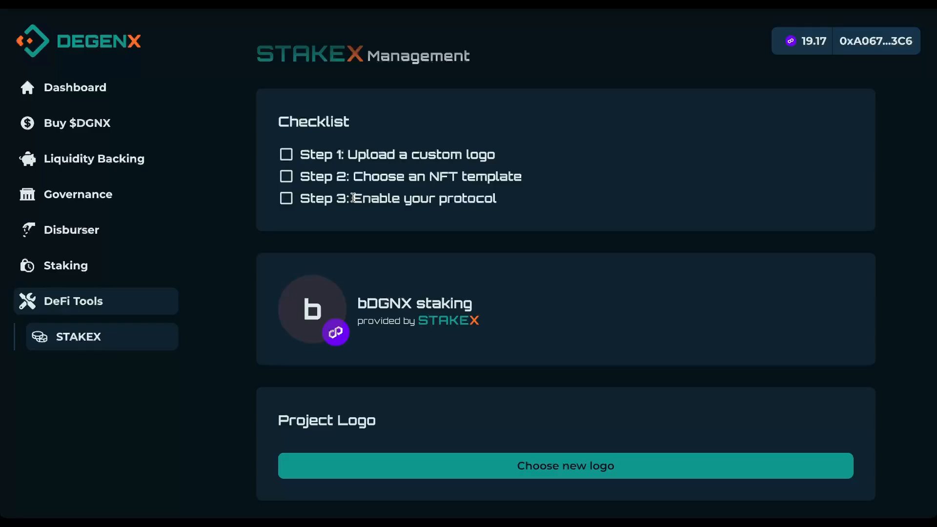
scroll(587, 305, "down", 3)
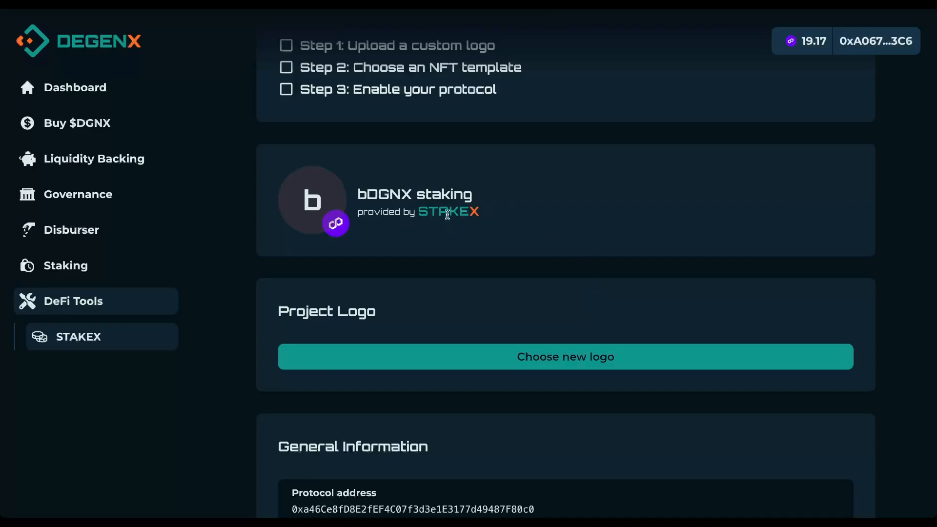
Step: Choose a new logo image file for the bDGNX staking project
left_click(572, 363)
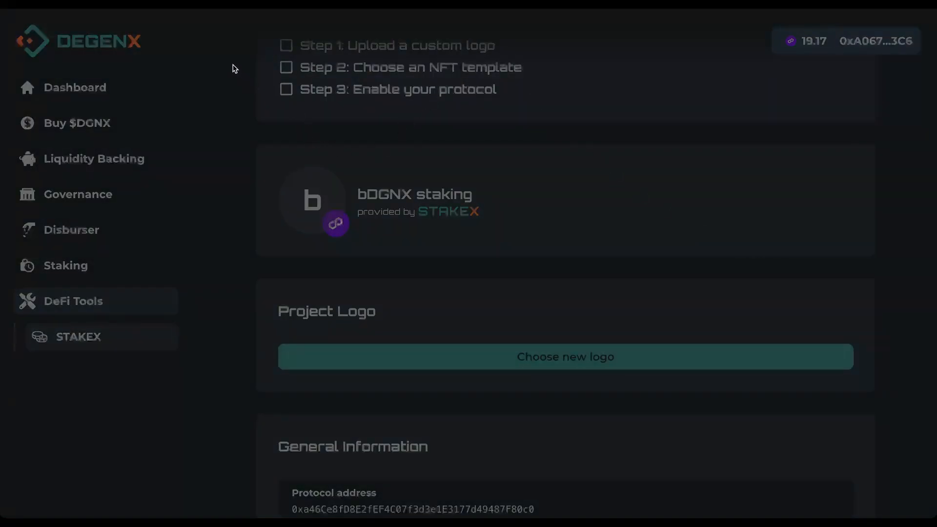
left_click(814, 476)
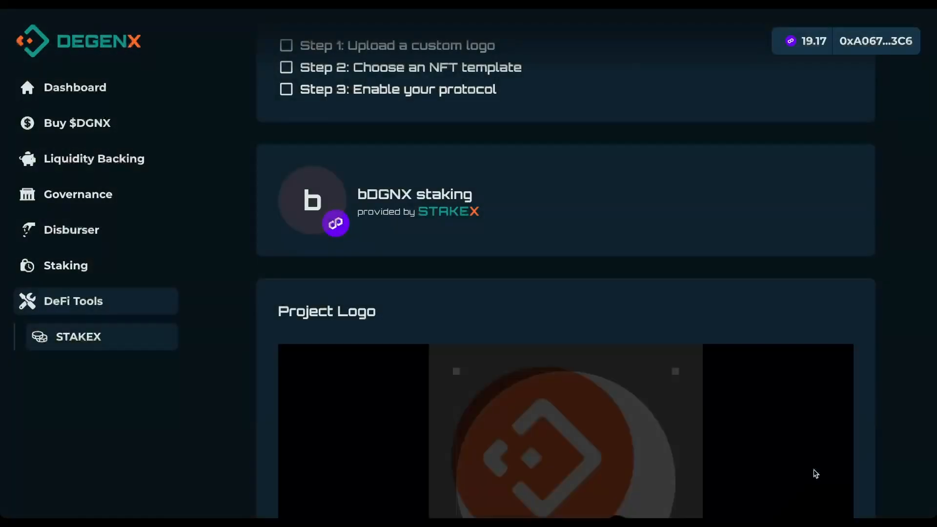
scroll(794, 343, "down", 3)
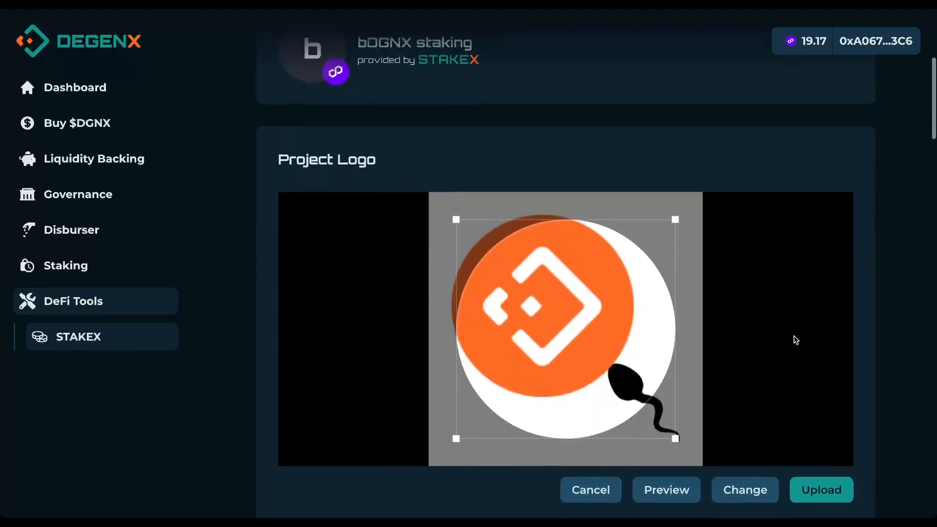
Step: Crop the logo around the white circular emblem and preview it on the banner
left_click_drag(619, 328, 683, 405)
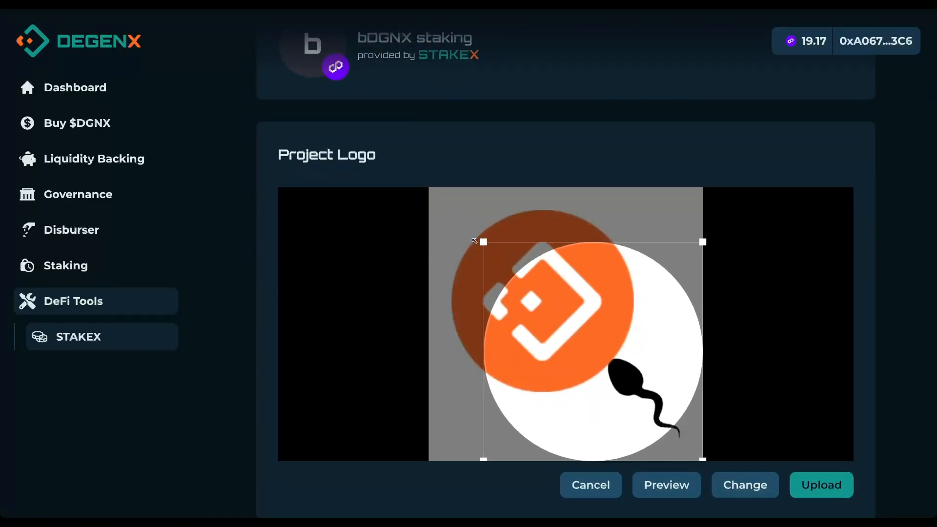
left_click_drag(474, 240, 515, 283)
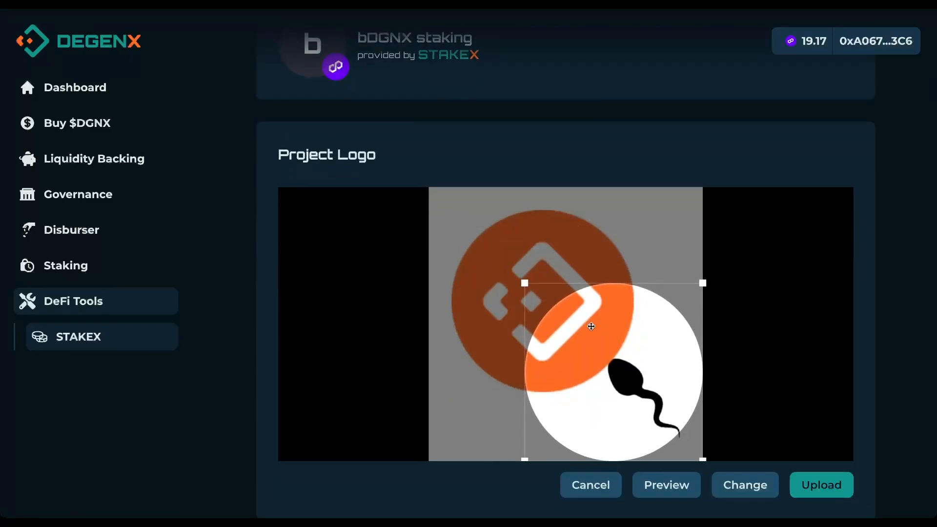
mouse_move(586, 325)
left_mouse_down()
mouse_move(577, 320)
mouse_move(590, 329)
left_mouse_up()
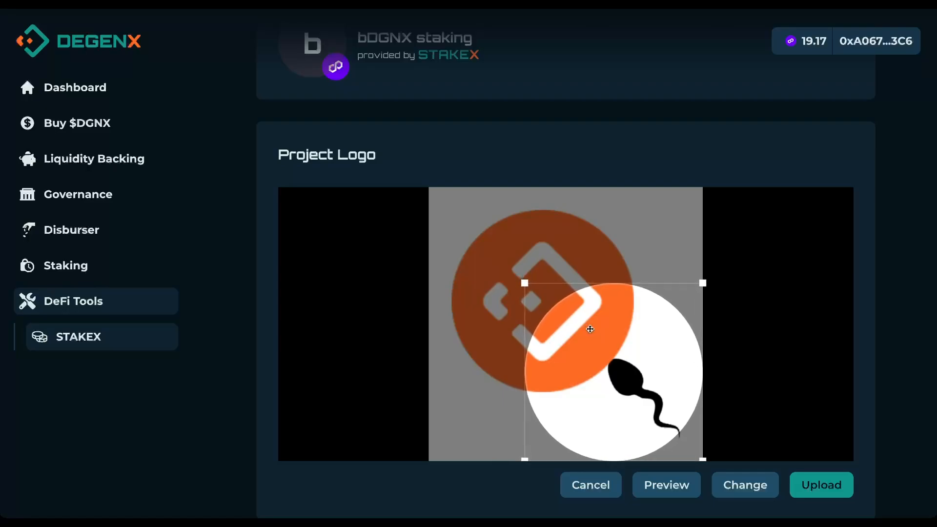
left_click(676, 494)
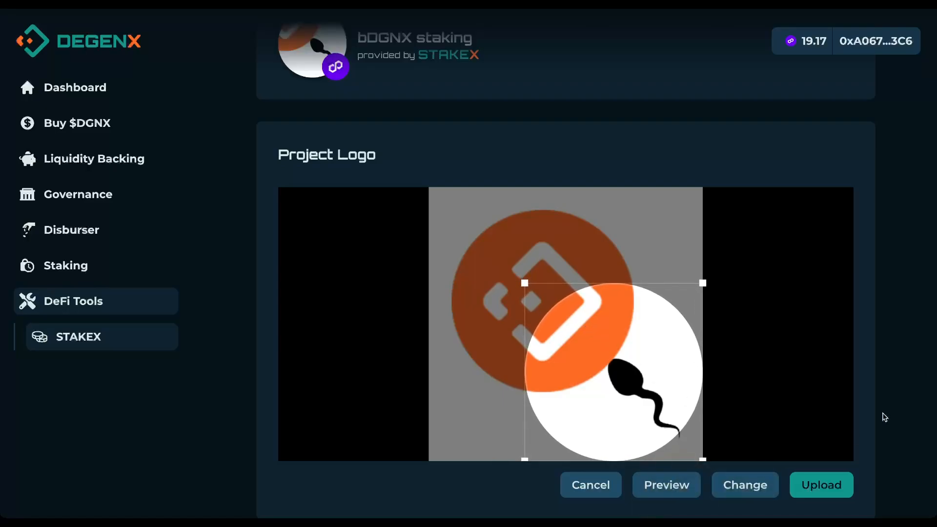
scroll(898, 364, "down", 1)
scroll(898, 364, "up", 2)
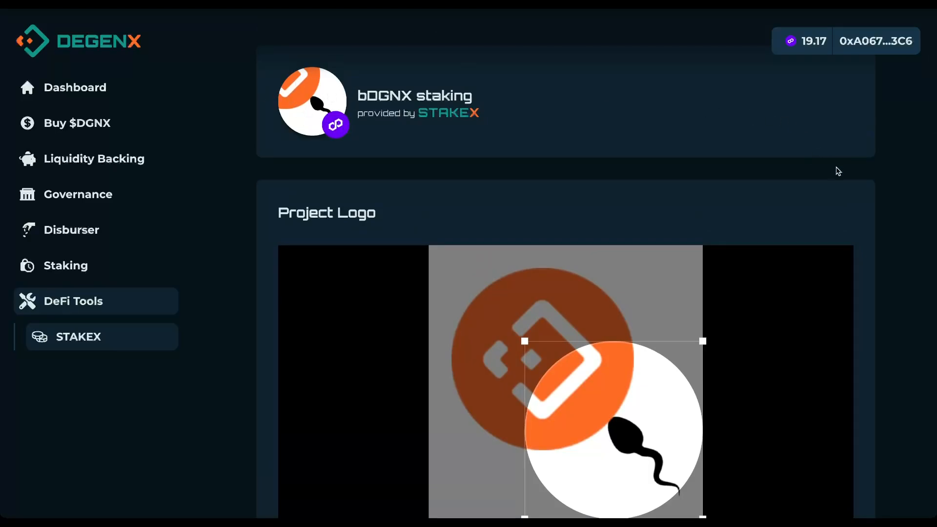
scroll(839, 172, "down", 2)
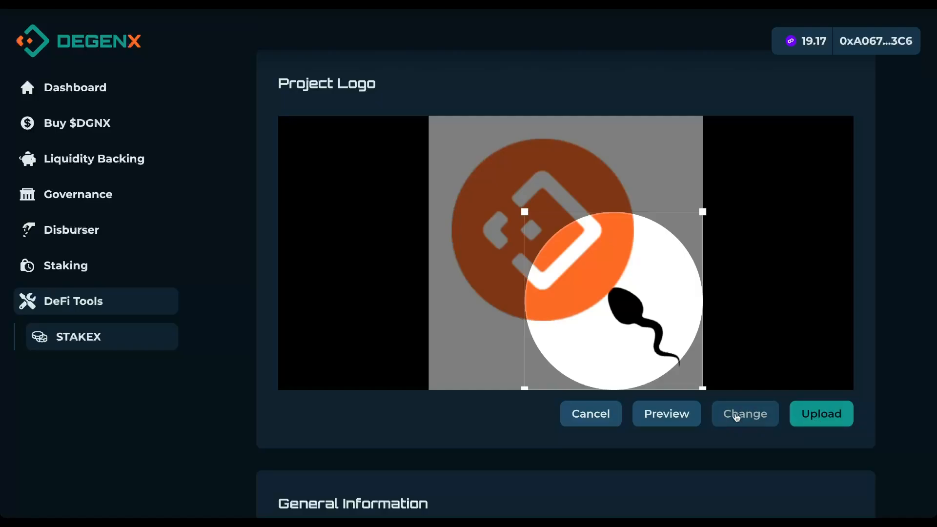
Step: Upload the cropped project logo for bDGNX staking
left_click(836, 416)
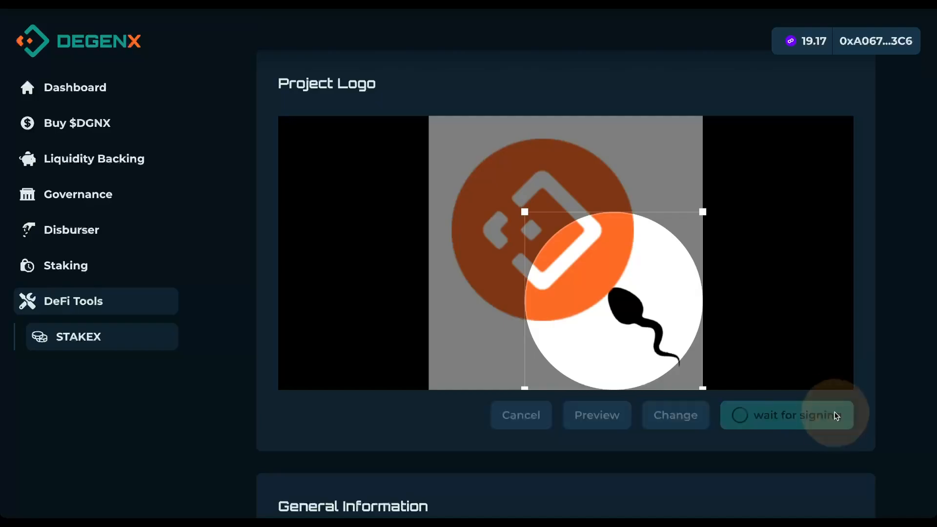
scroll(849, 371, "down", 1)
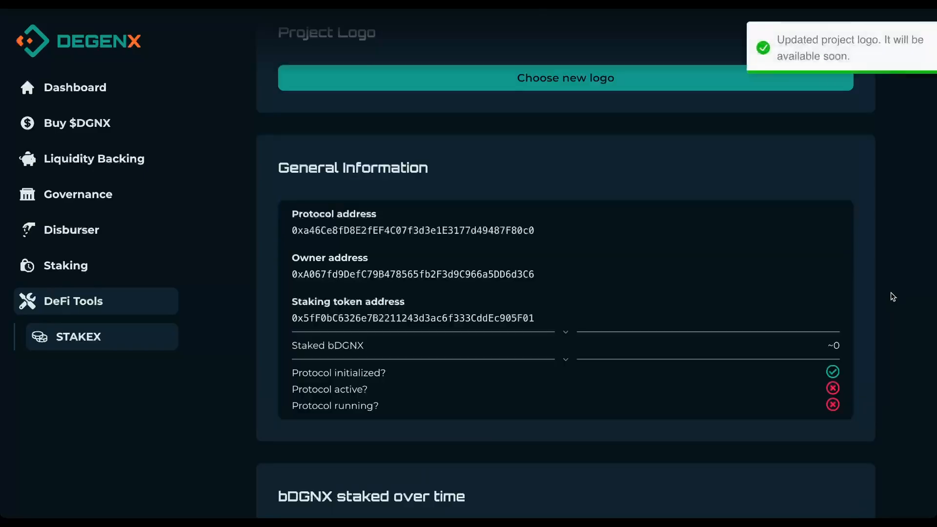
scroll(891, 297, "up", 3)
scroll(891, 297, "up", 1)
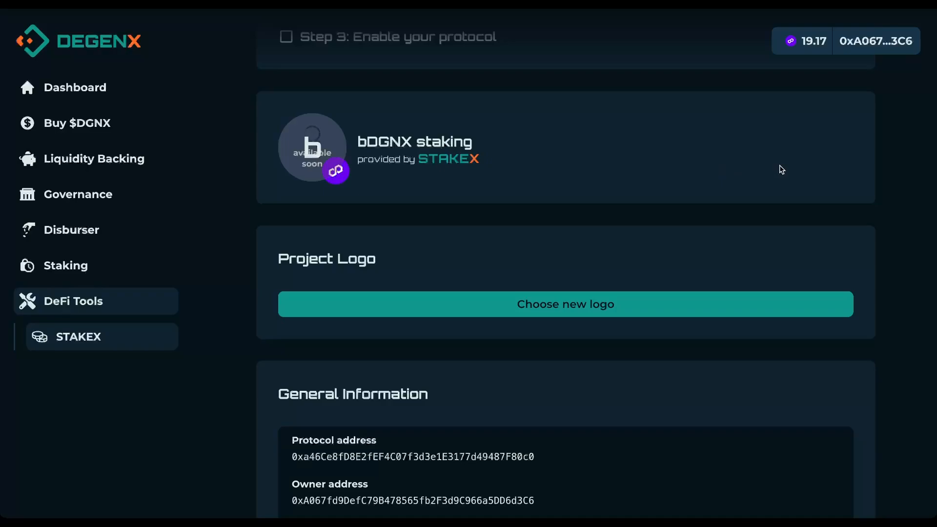
scroll(779, 171, "down", 2)
scroll(854, 184, "down", 2)
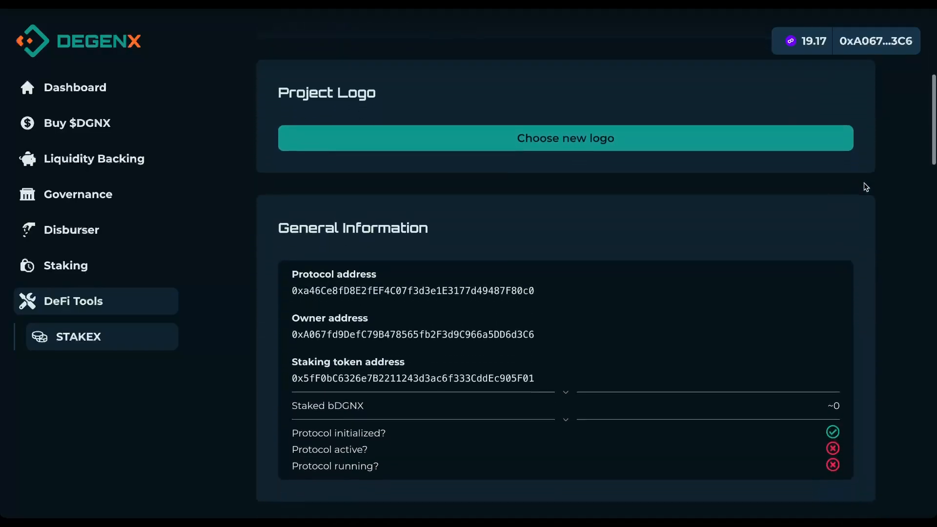
scroll(866, 187, "down", 1)
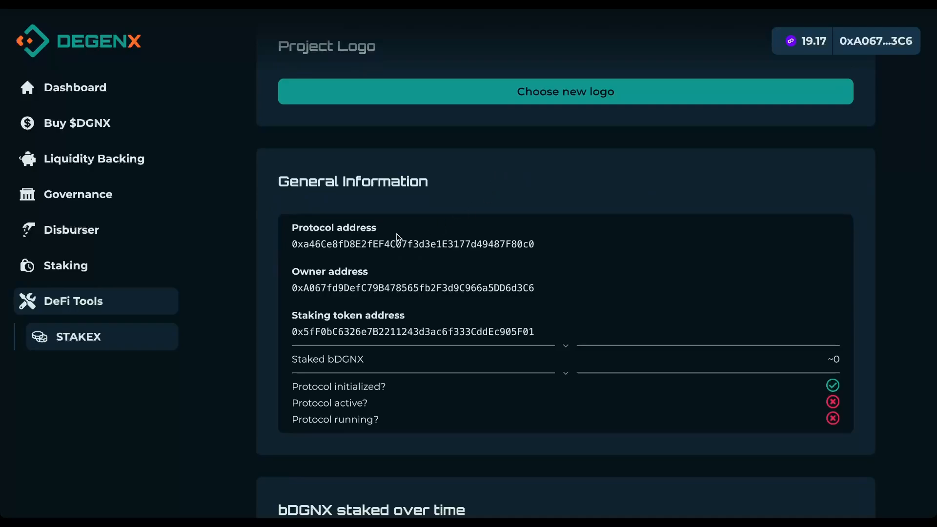
double_click(365, 243)
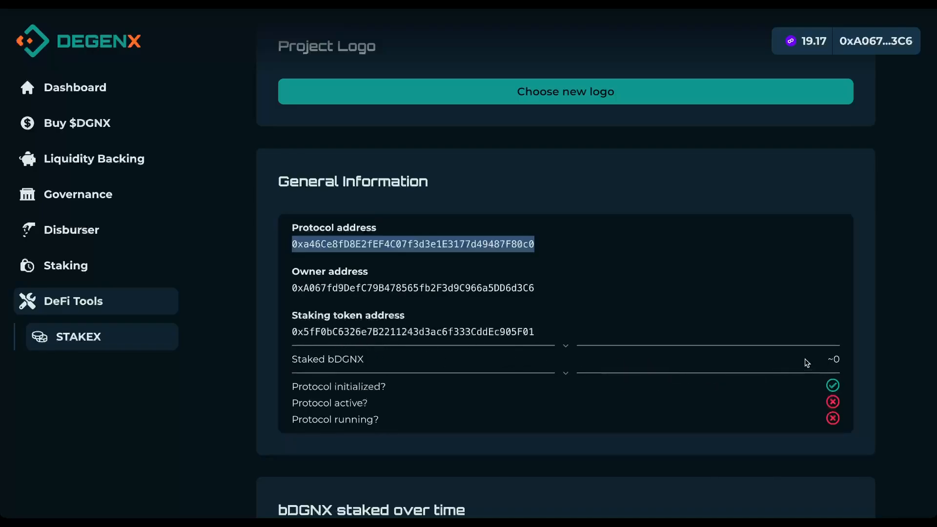
scroll(806, 362, "down", 1)
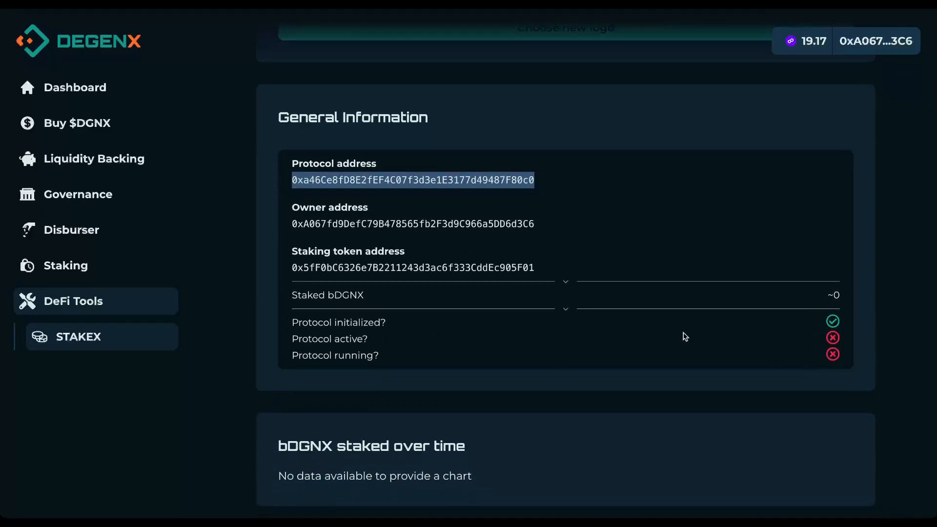
left_click_drag(843, 326, 293, 318)
left_click(380, 323)
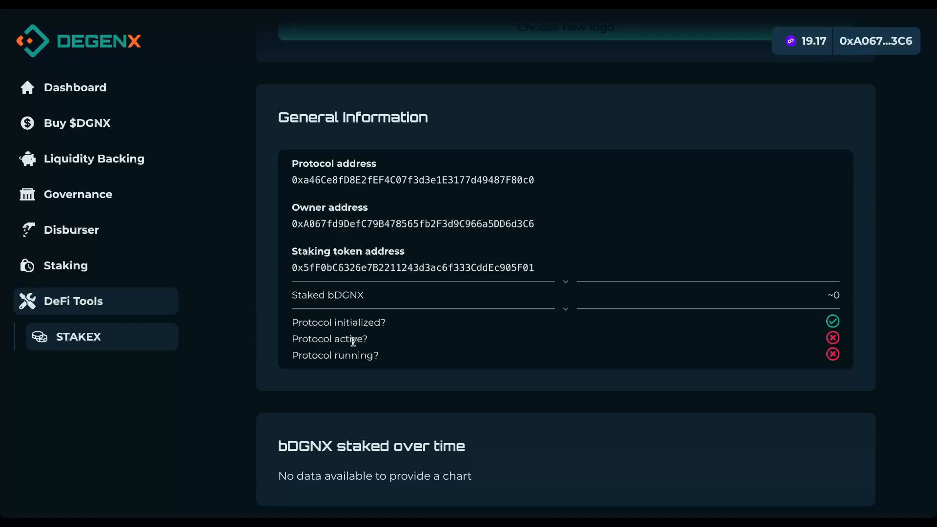
scroll(432, 337, "down", 1)
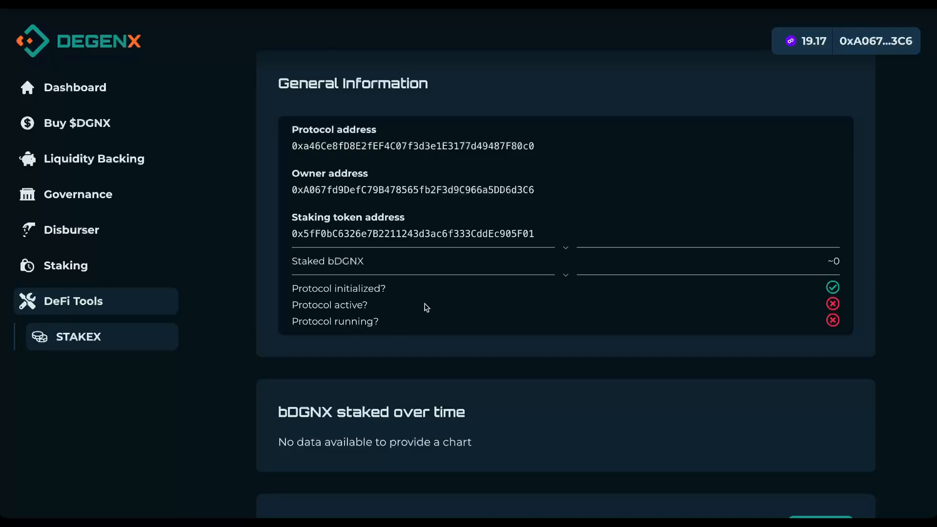
scroll(424, 307, "down", 3)
scroll(427, 308, "down", 2)
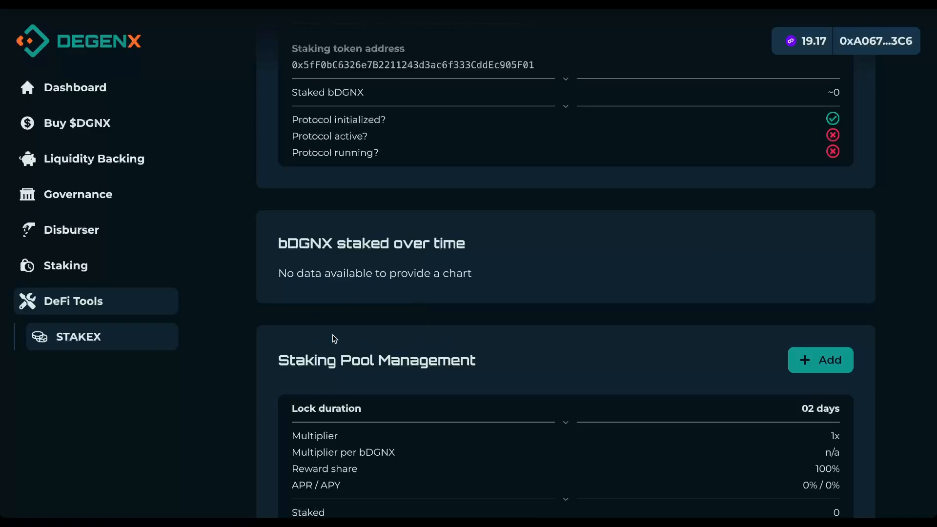
Step: Add a second staking pool with neither Lock Stake nor Burn Stake ticked
scroll(495, 313, "down", 2)
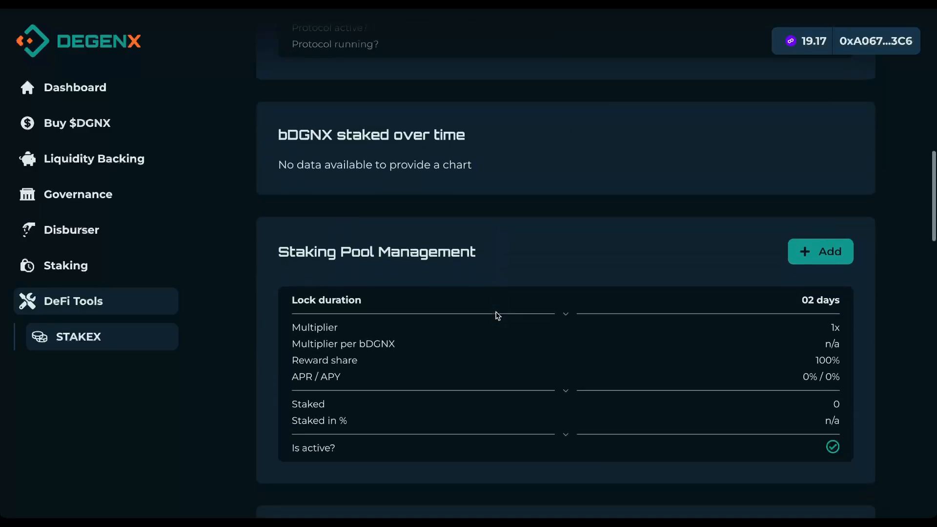
scroll(569, 215, "down", 1)
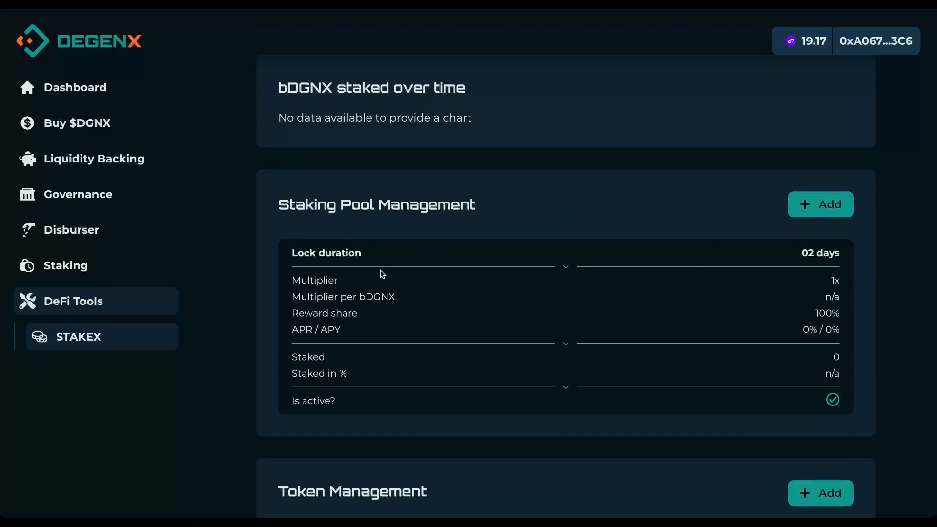
scroll(821, 253, "down", 1)
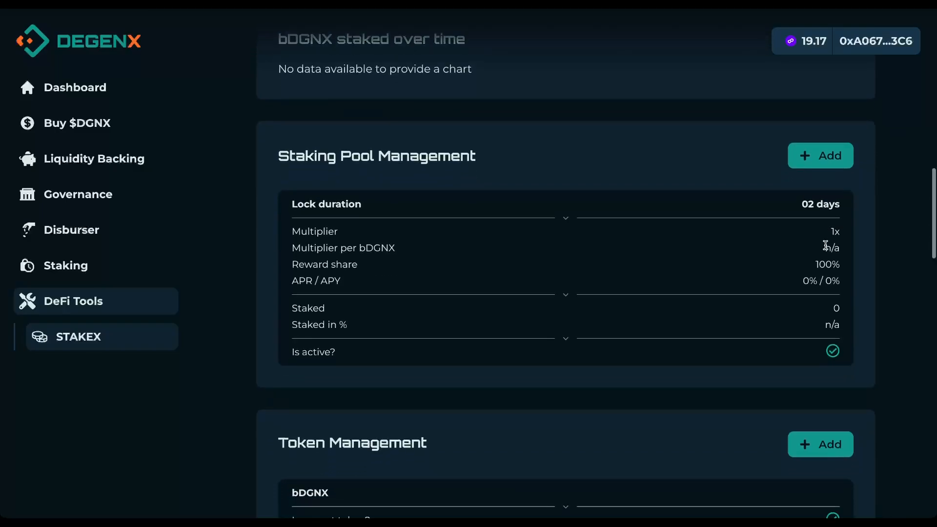
left_click(825, 161)
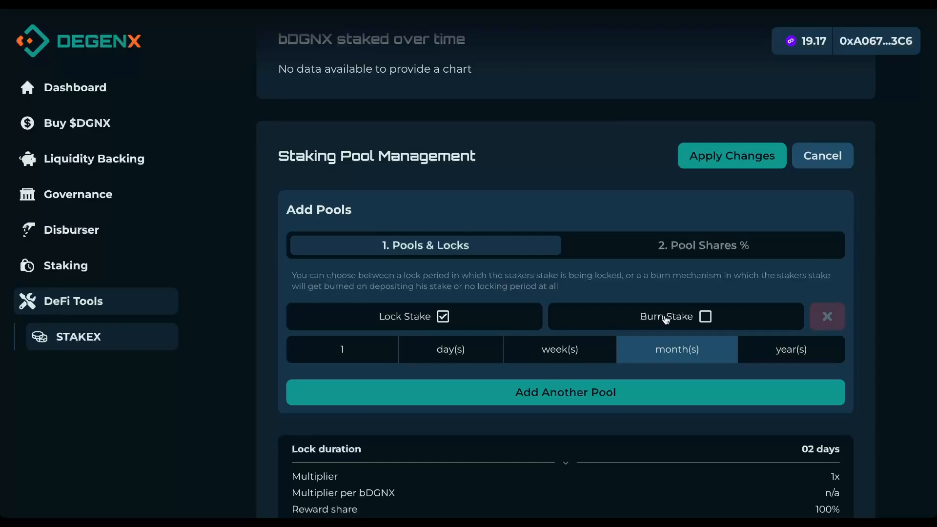
left_click(705, 317)
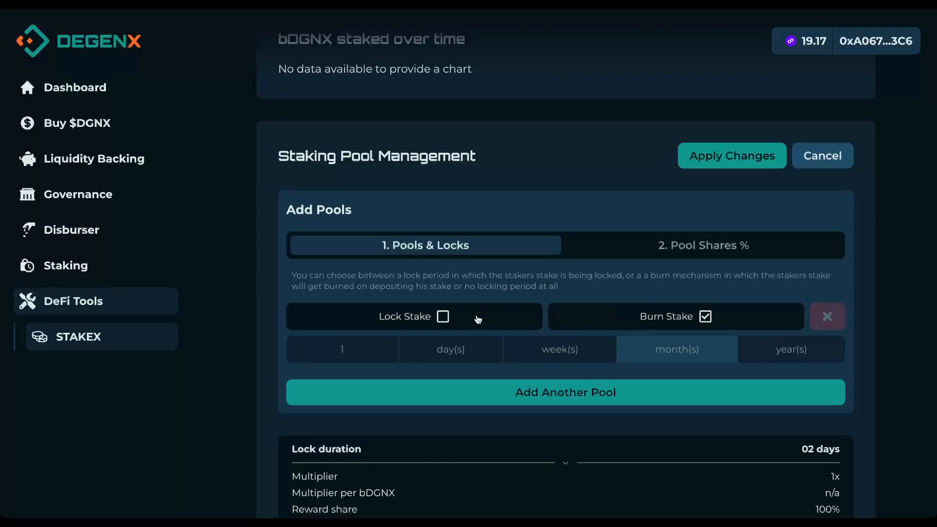
left_click(706, 317)
scroll(612, 296, "up", 1)
scroll(447, 326, "up", 1)
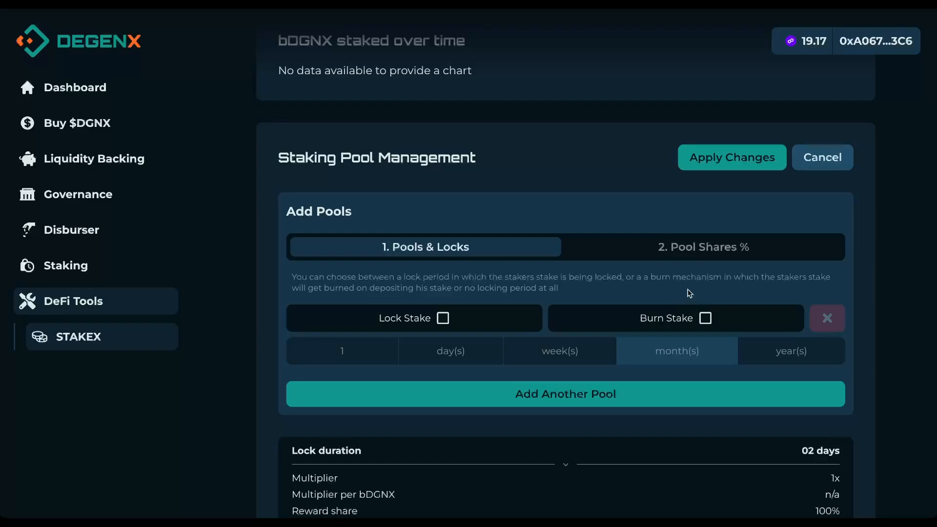
scroll(675, 252, "down", 1)
Step: Set pool shares to 10% no-lock and 90% 2-day lock, then apply and confirm
left_click(675, 248)
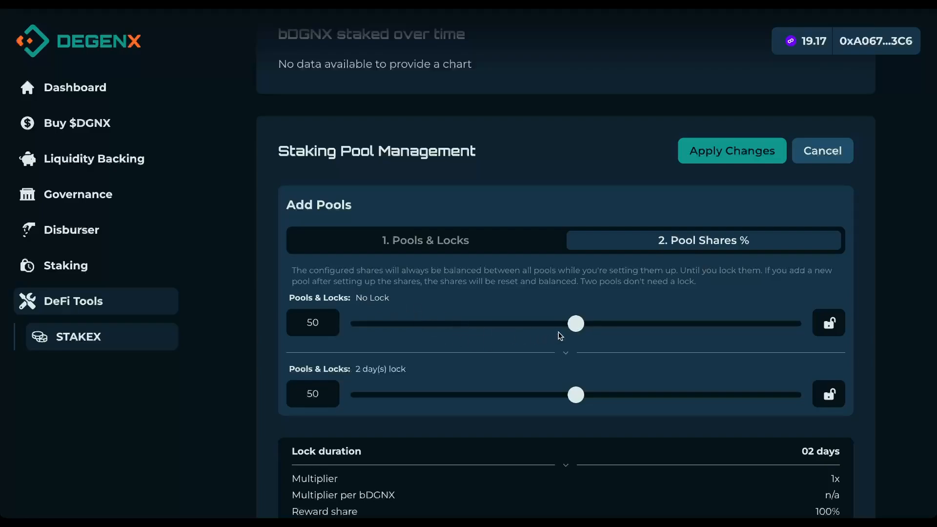
left_click_drag(576, 324, 399, 332)
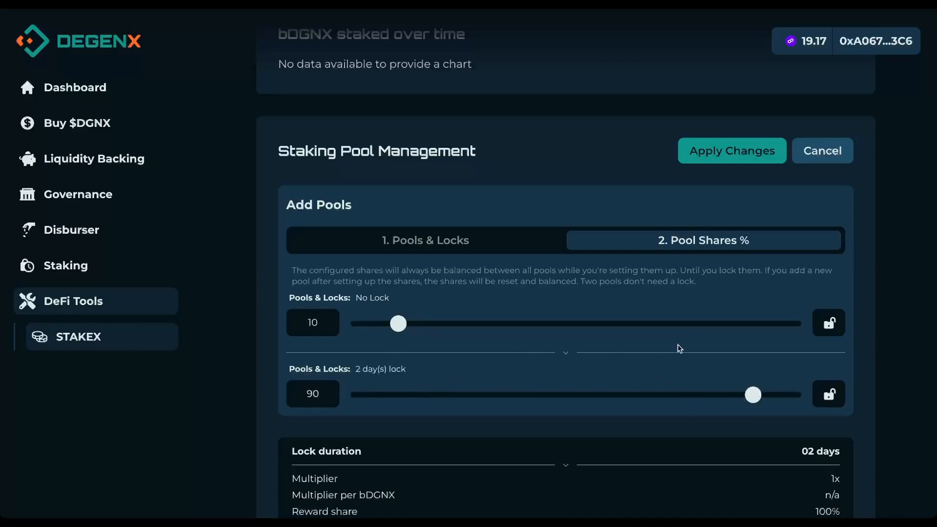
left_click(741, 155)
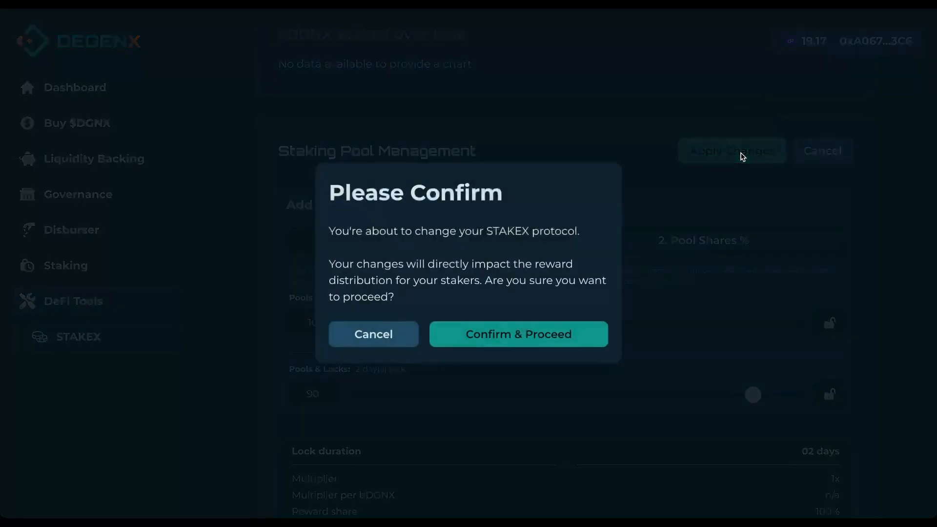
left_click(477, 335)
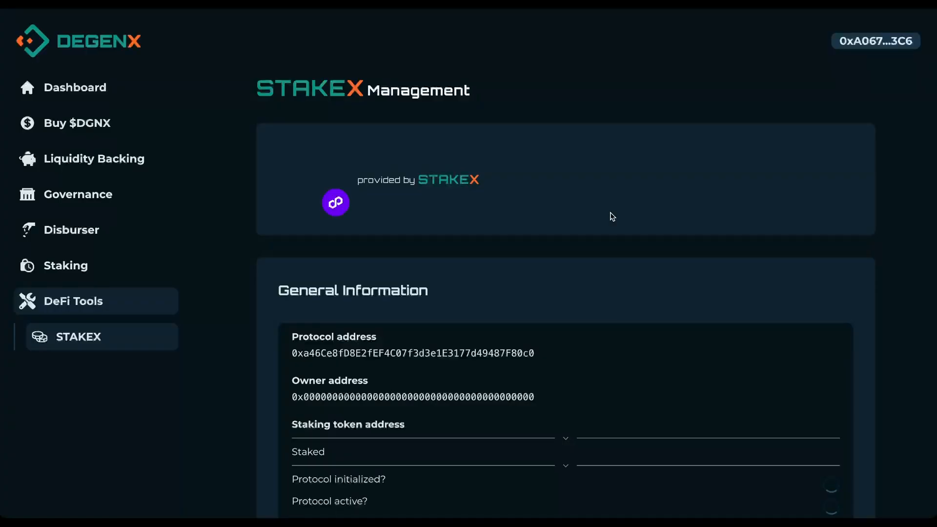
Step: Activate the no-lock pool (1x, 10% reward share) and dismiss the success message
scroll(634, 212, "down", 15)
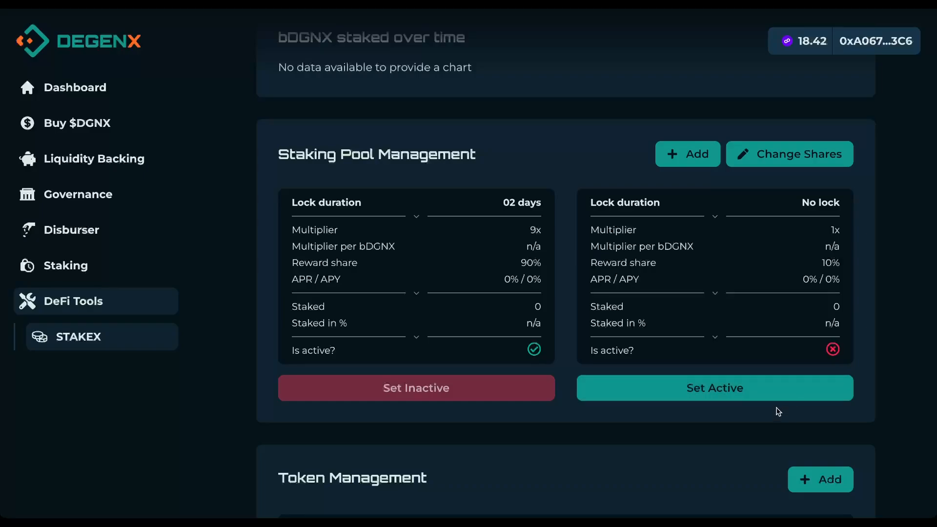
scroll(778, 410, "down", 1)
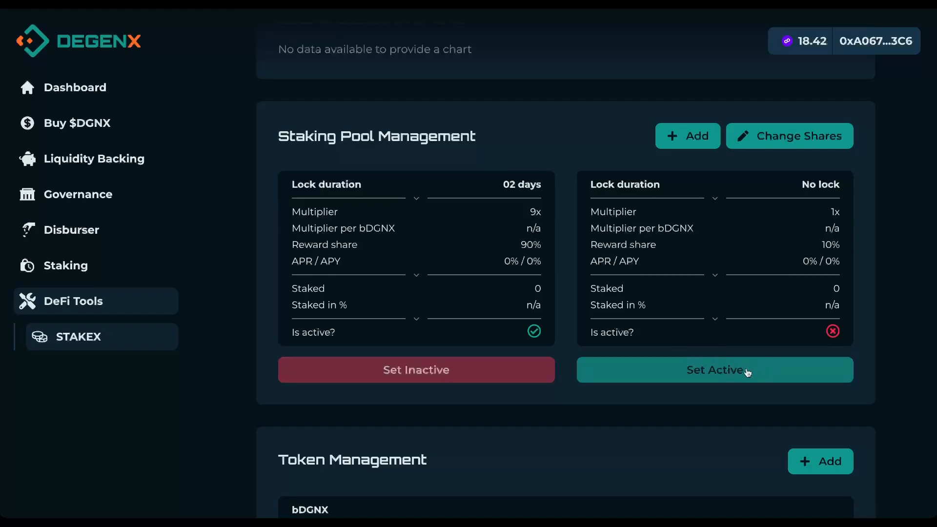
left_click(713, 371)
left_click(518, 333)
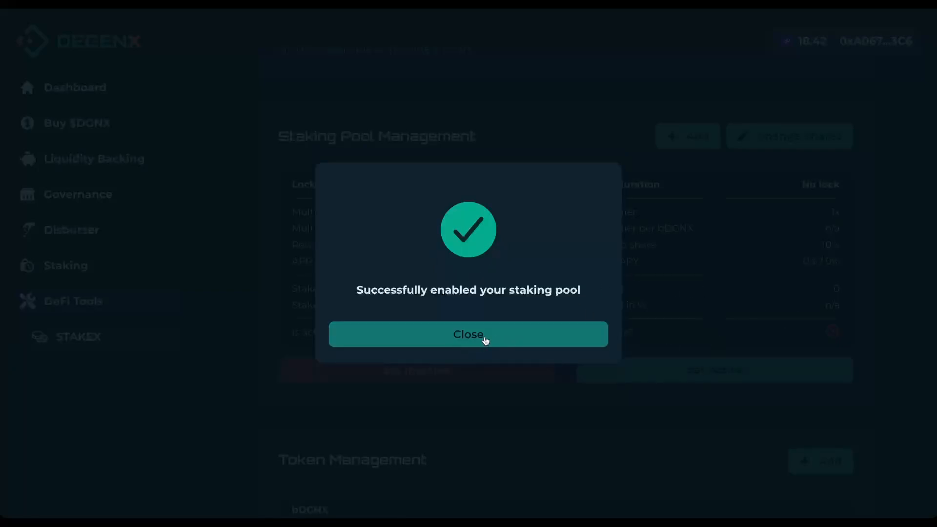
left_click(485, 340)
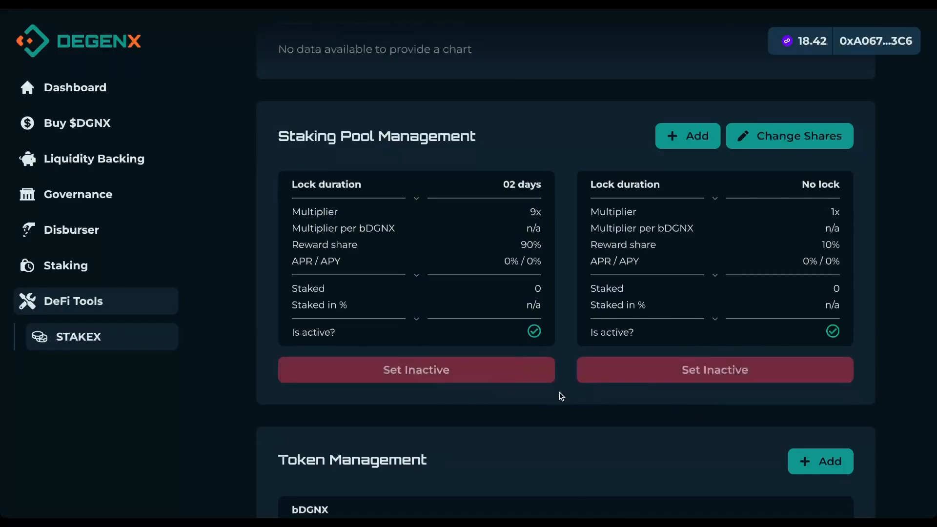
Step: Open the Add Token form for a new ERC20 reward token in Token Management
scroll(561, 396, "down", 5)
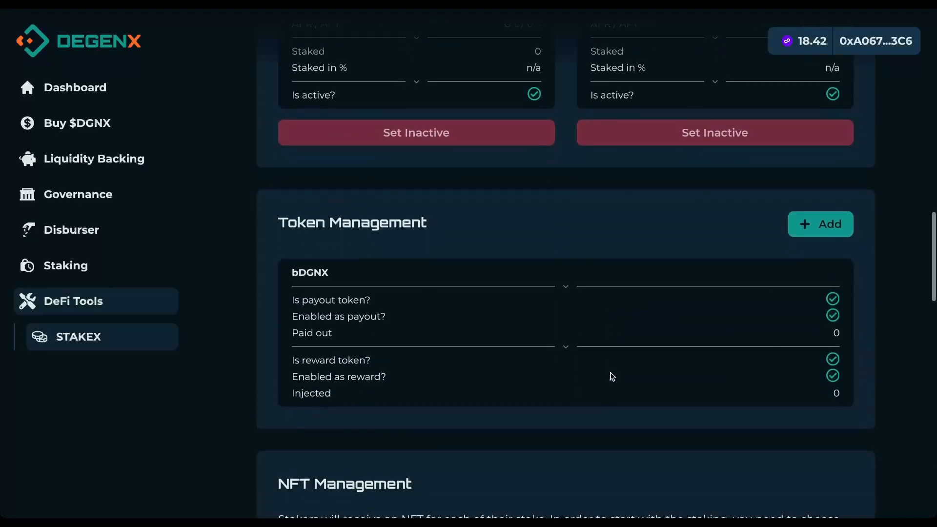
scroll(615, 376, "down", 1)
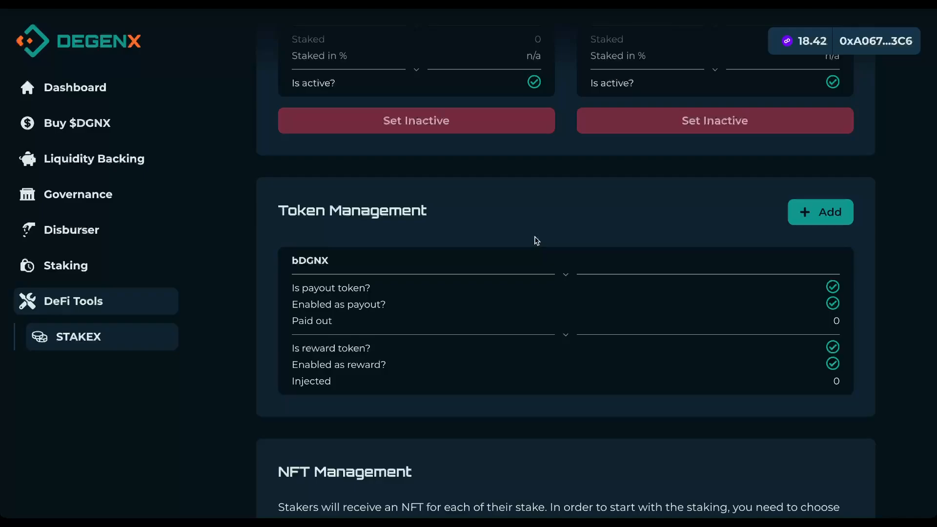
left_click(820, 212)
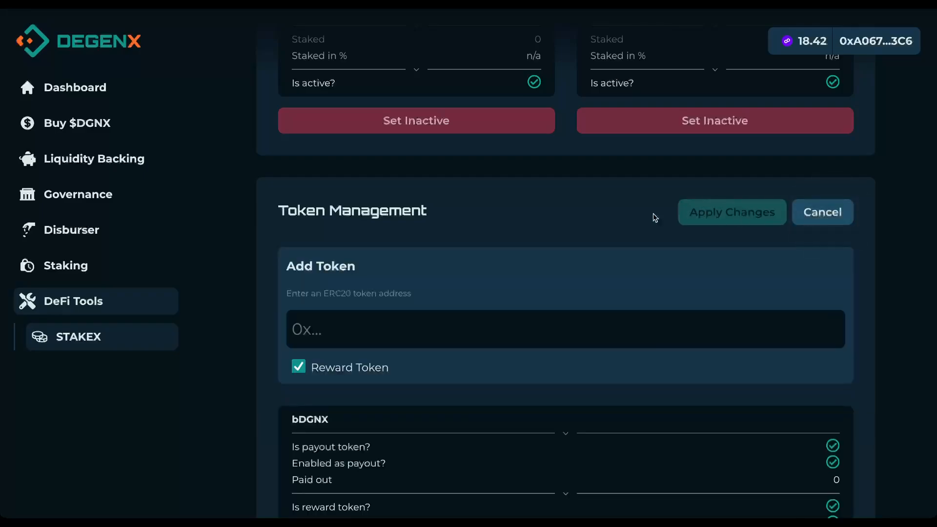
scroll(595, 221, "down", 2)
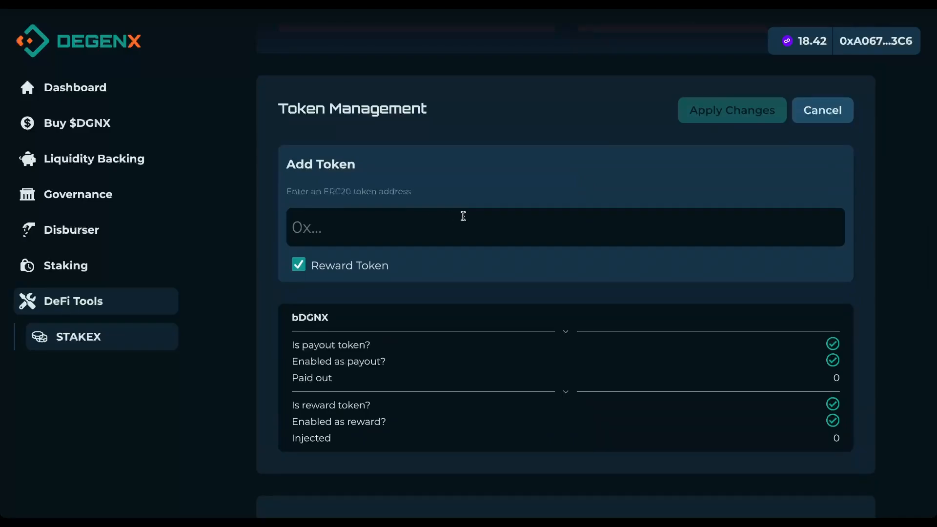
scroll(489, 167, "up", 2)
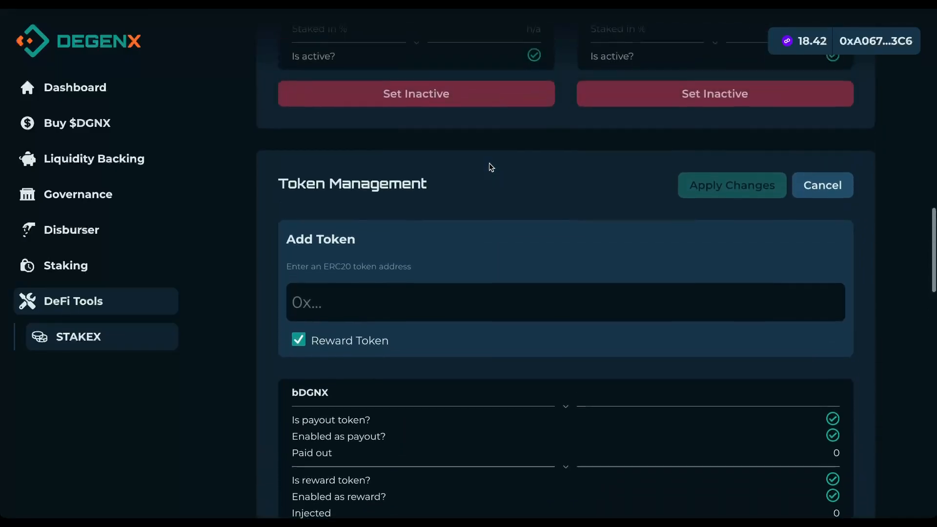
scroll(511, 174, "up", 3)
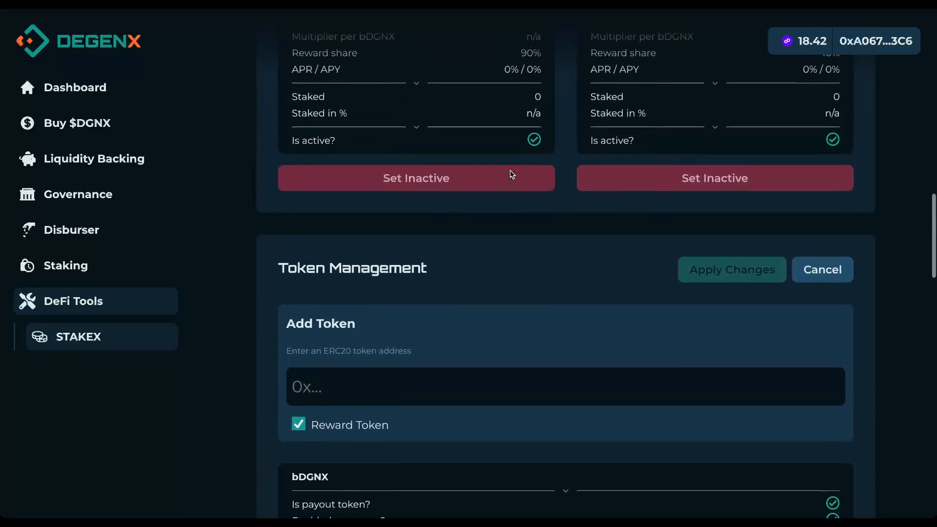
scroll(510, 175, "down", 2)
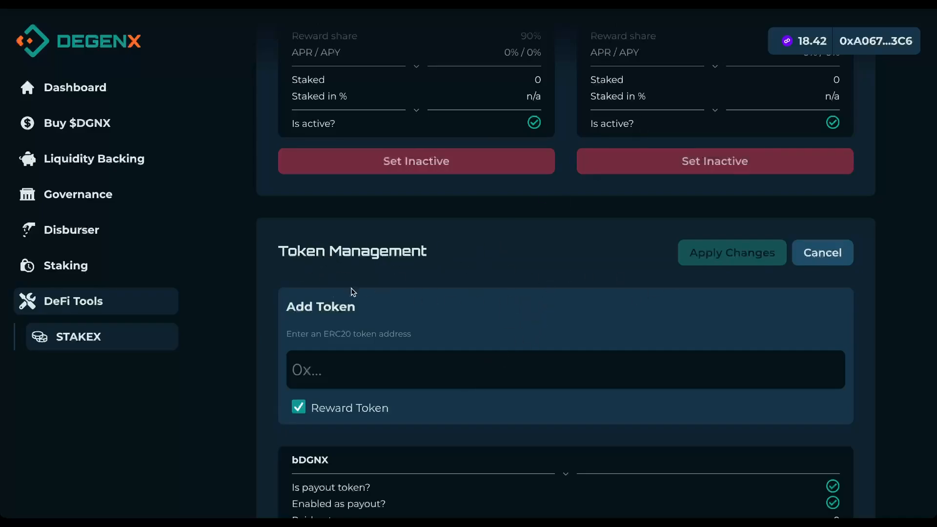
scroll(343, 287, "down", 1)
scroll(343, 287, "down", 2)
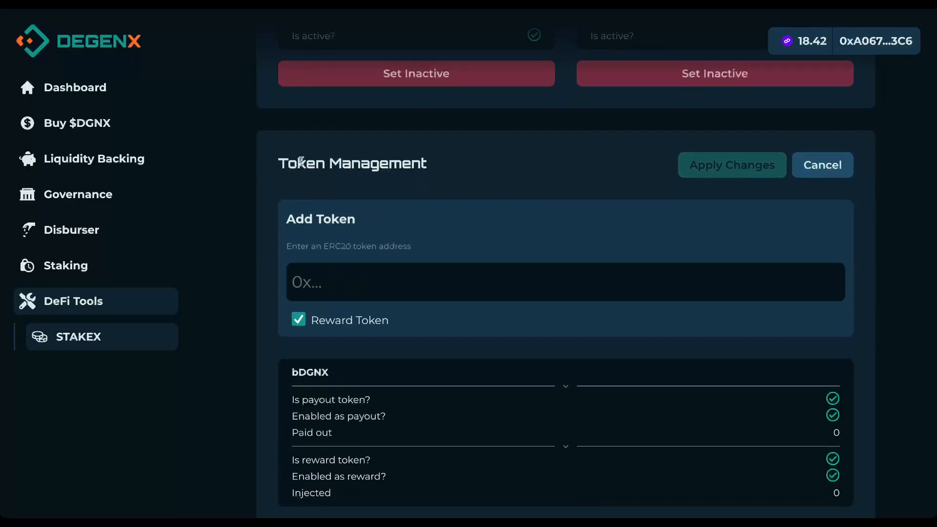
Step: Discard the unfinished token addition and highlight the completed custom logo checklist step
left_click(829, 169)
left_click_drag(304, 190, 508, 191)
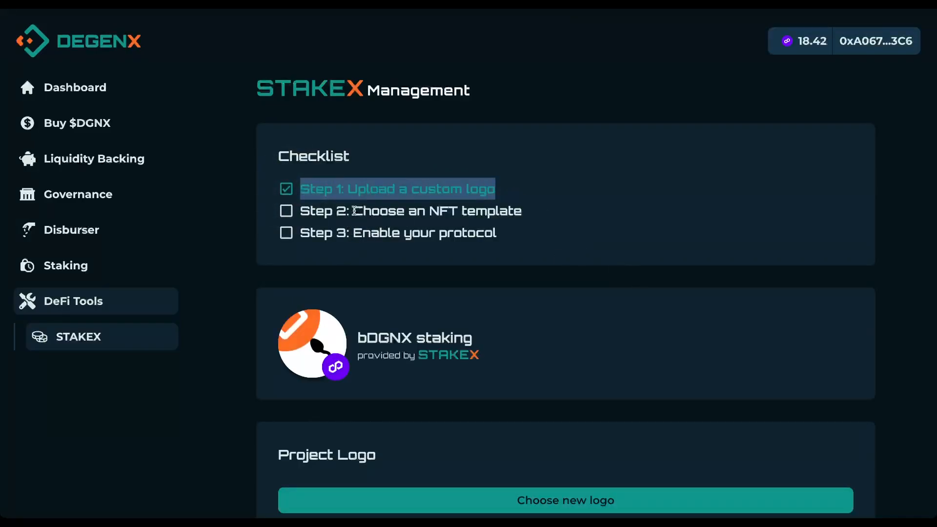
left_click_drag(353, 211, 569, 213)
Step: Apply the second, plain NFT template in NFT Management and confirm the update
scroll(622, 297, "down", 10)
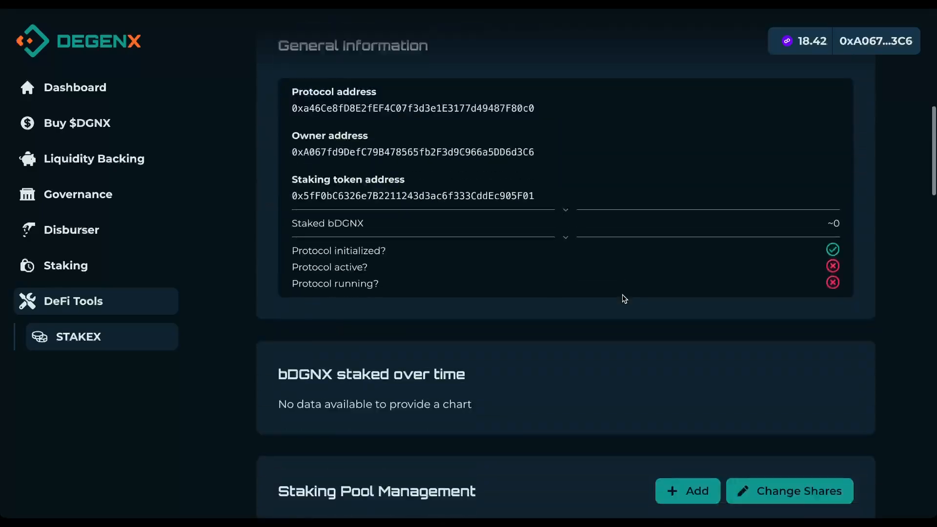
scroll(622, 294, "down", 12)
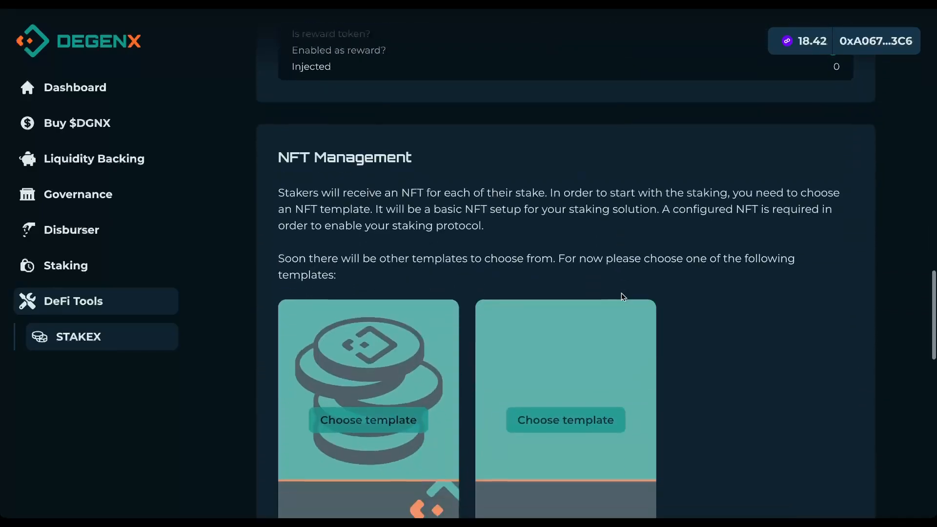
scroll(672, 291, "down", 1)
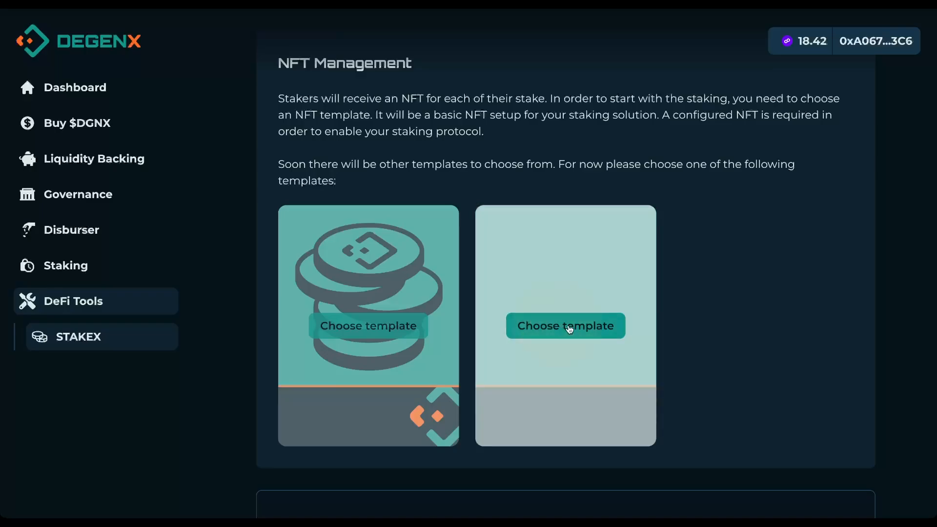
left_click(569, 327)
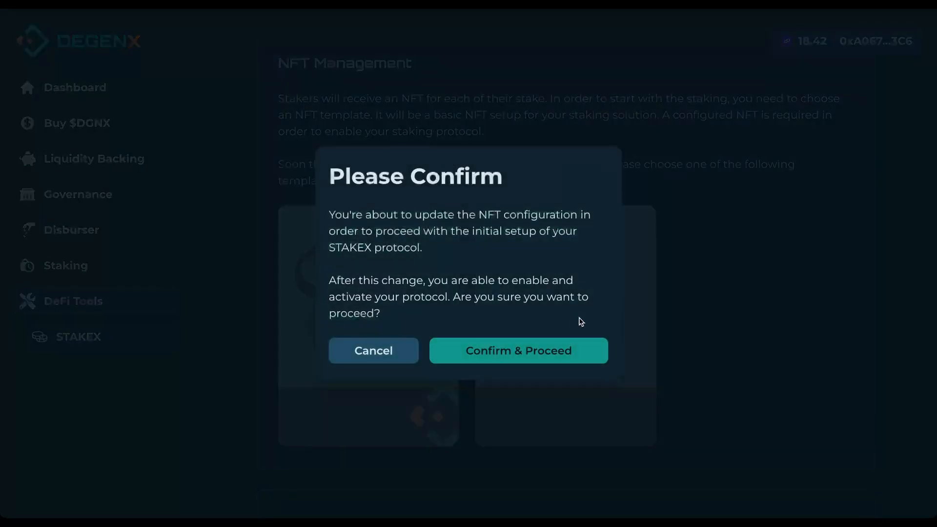
left_click(530, 357)
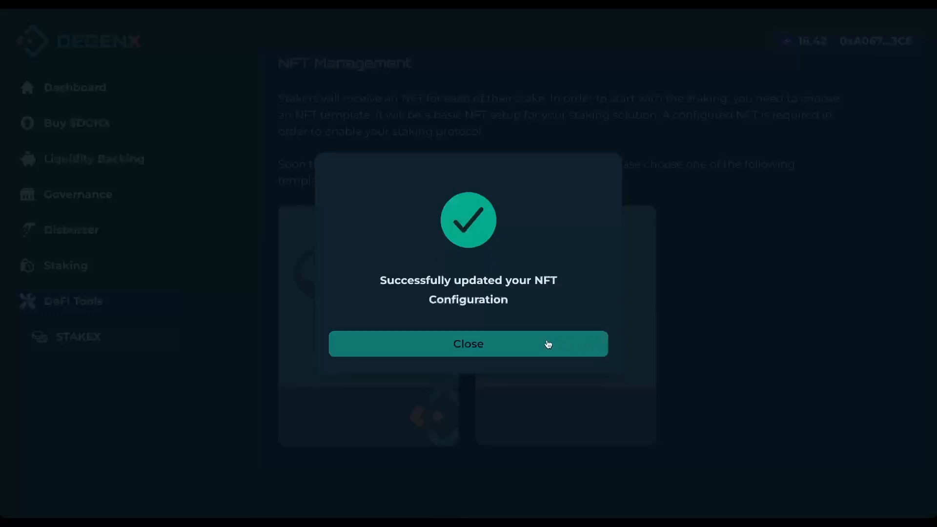
Step: Close the NFT success dialog and review the teal NFT card's stake details
left_click(547, 346)
left_click(547, 347)
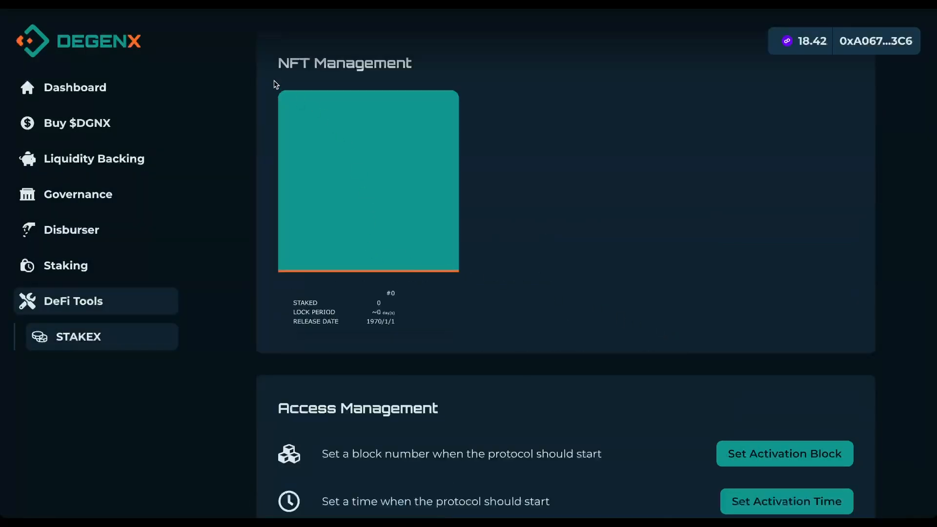
left_click_drag(484, 312, 318, 257)
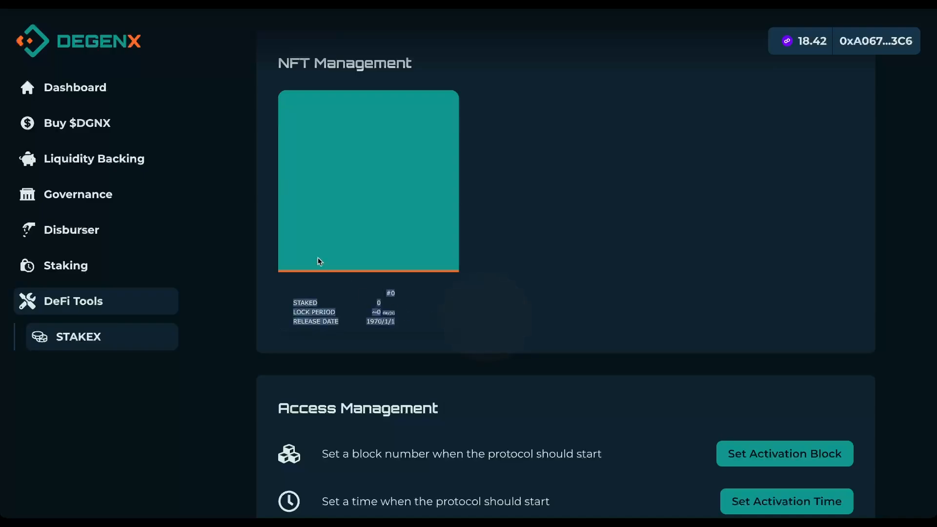
left_click(506, 298)
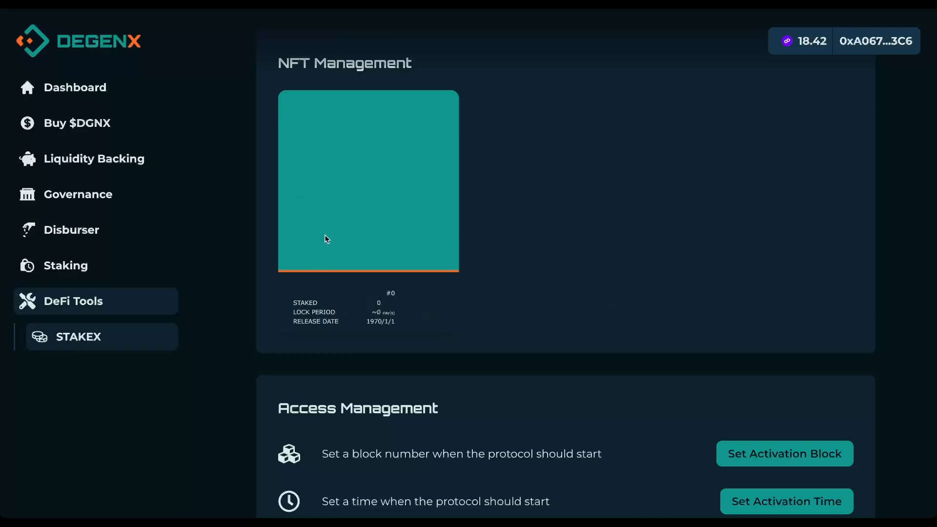
scroll(372, 222, "down", 2)
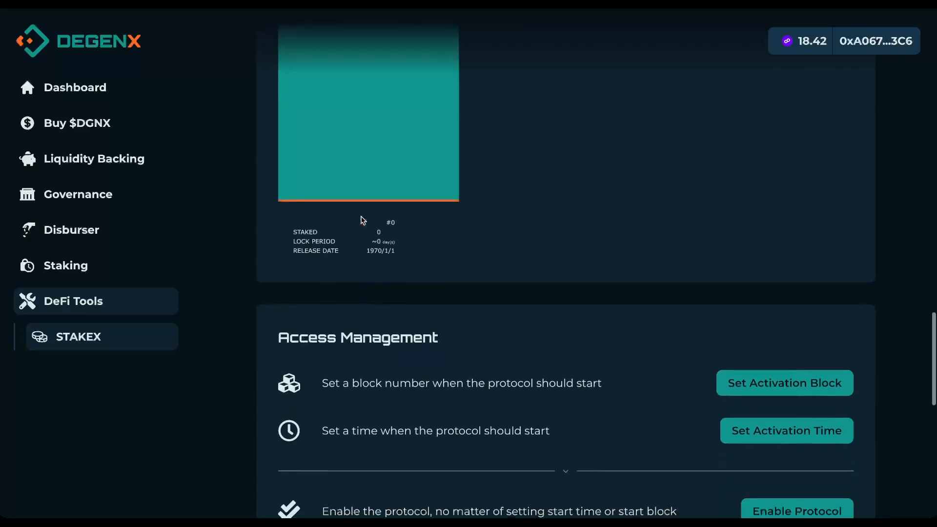
scroll(405, 226, "down", 4)
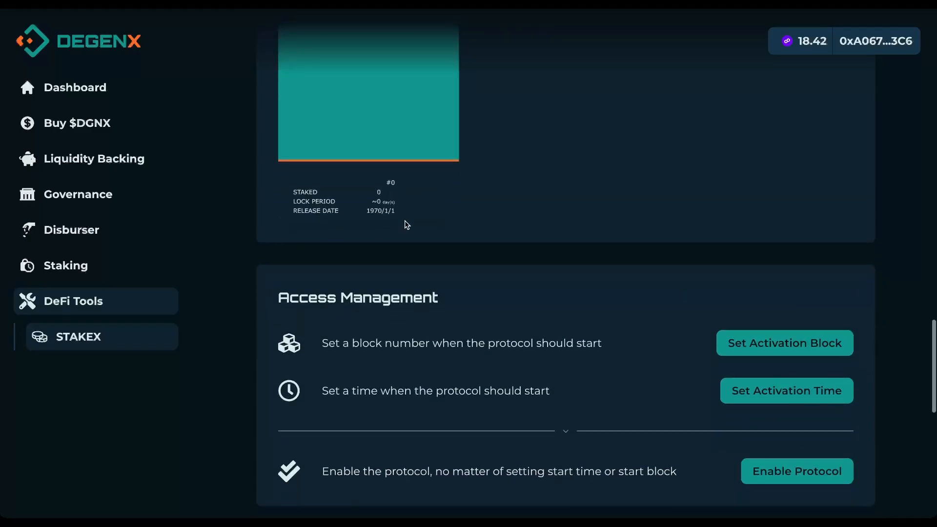
scroll(404, 226, "up", 10)
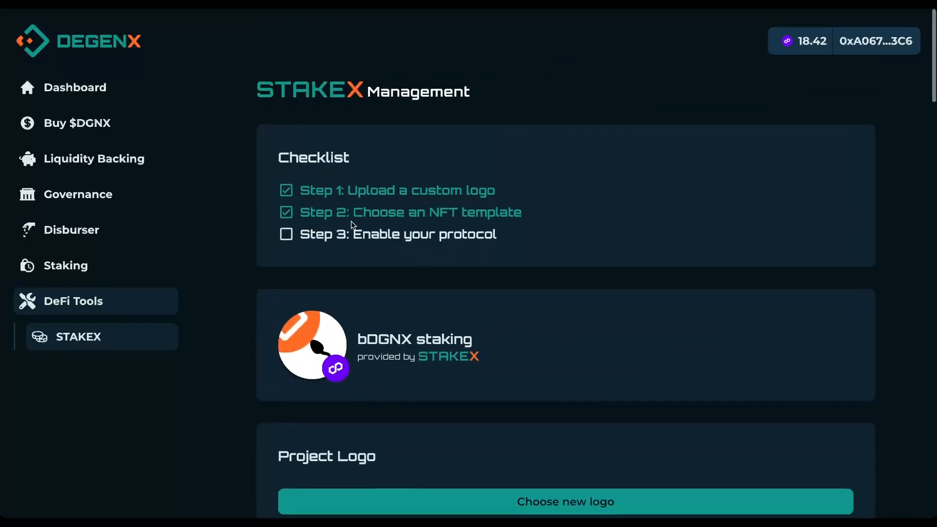
left_click_drag(300, 233, 510, 236)
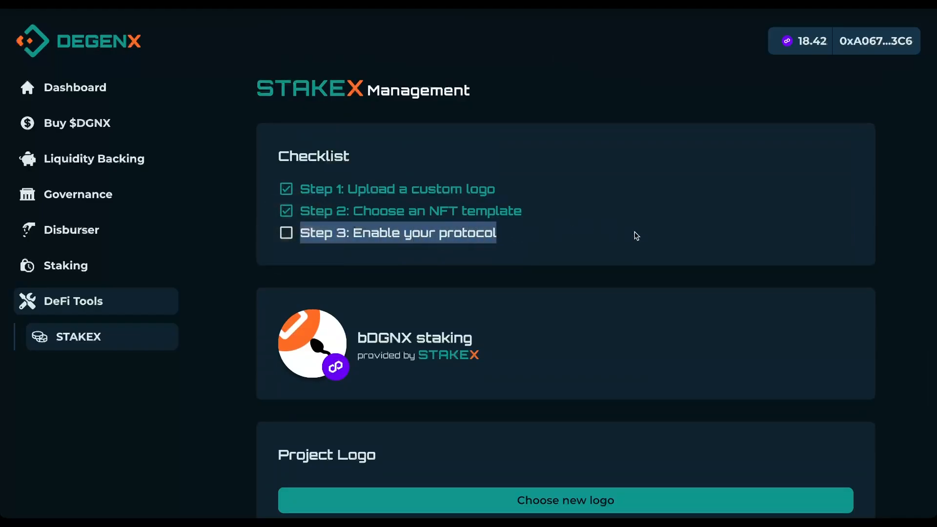
scroll(690, 235, "down", 10)
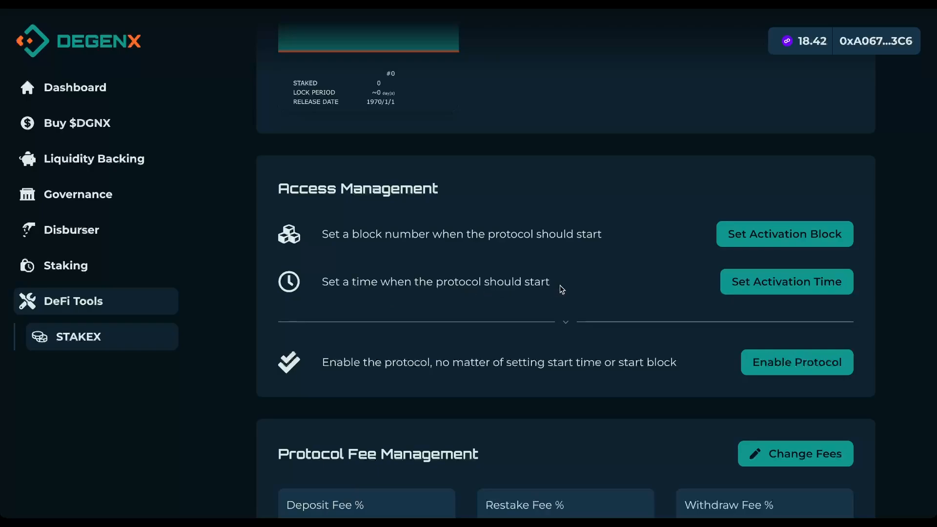
Step: Enable the bDGNX staking protocol immediately, confirm, and close the success dialog
scroll(561, 290, "down", 1)
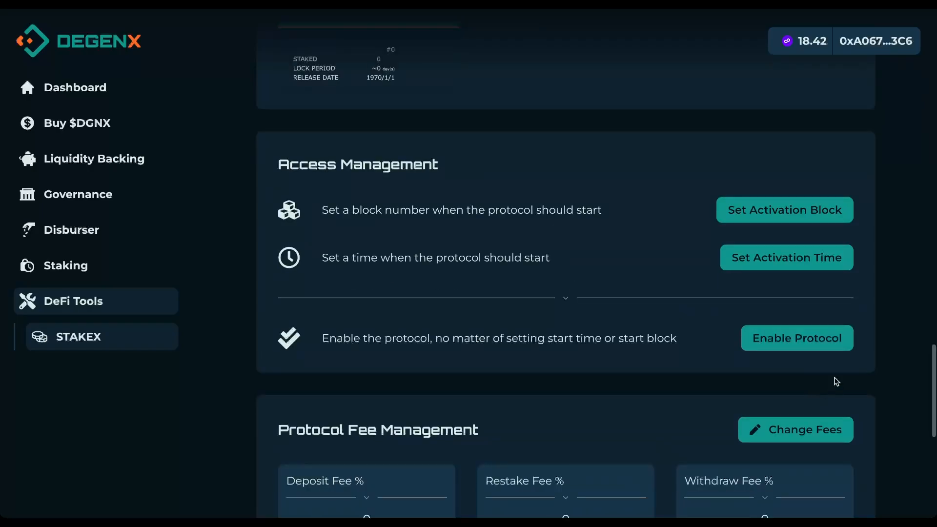
left_click(807, 343)
left_click(550, 341)
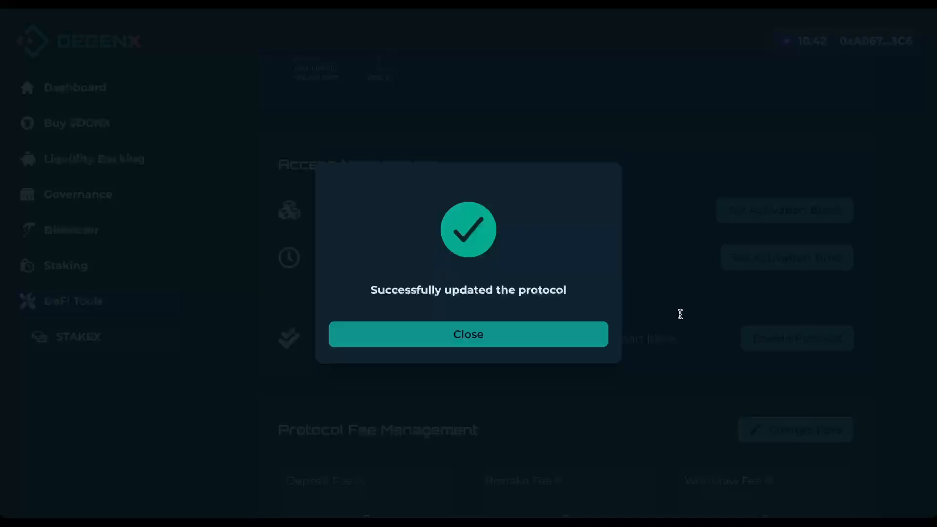
left_click(464, 340)
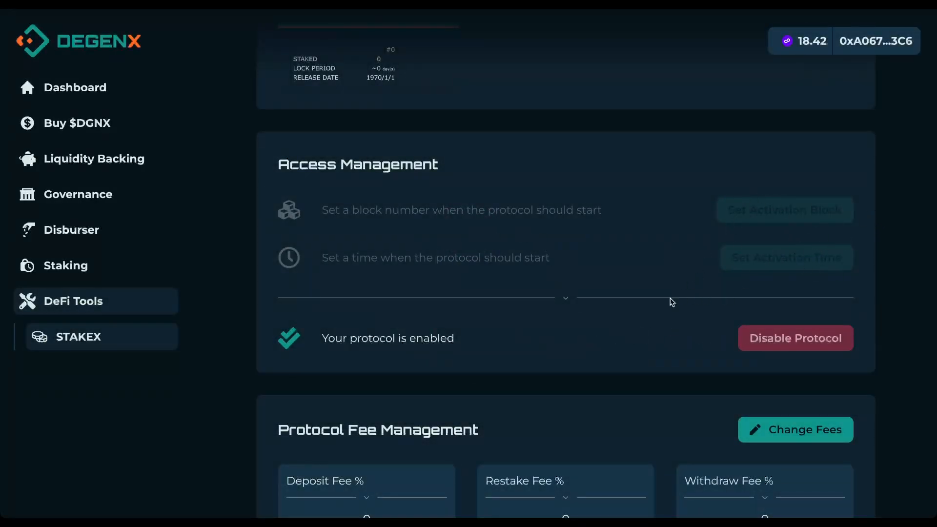
Step: Make the protocol fees editable and enter deposit 5, restake 2 and withdraw 4
scroll(654, 324, "down", 3)
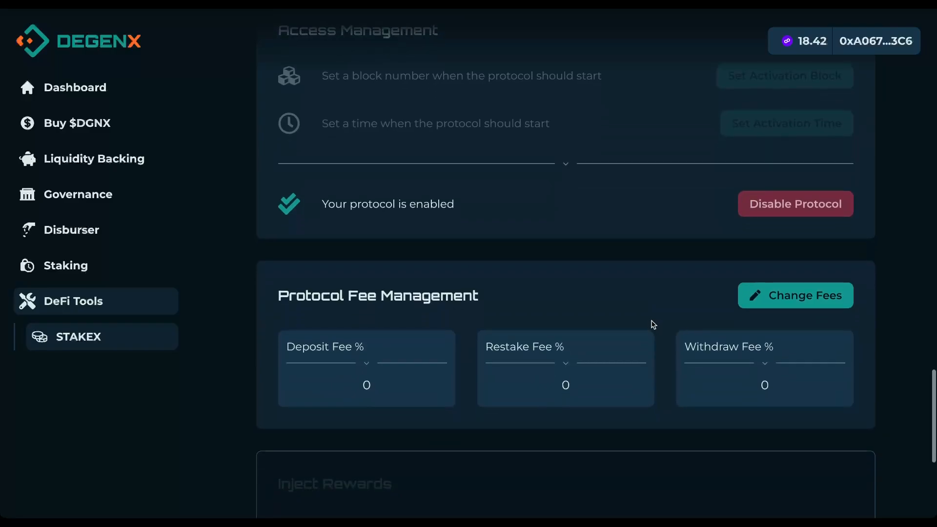
scroll(593, 296, "down", 1)
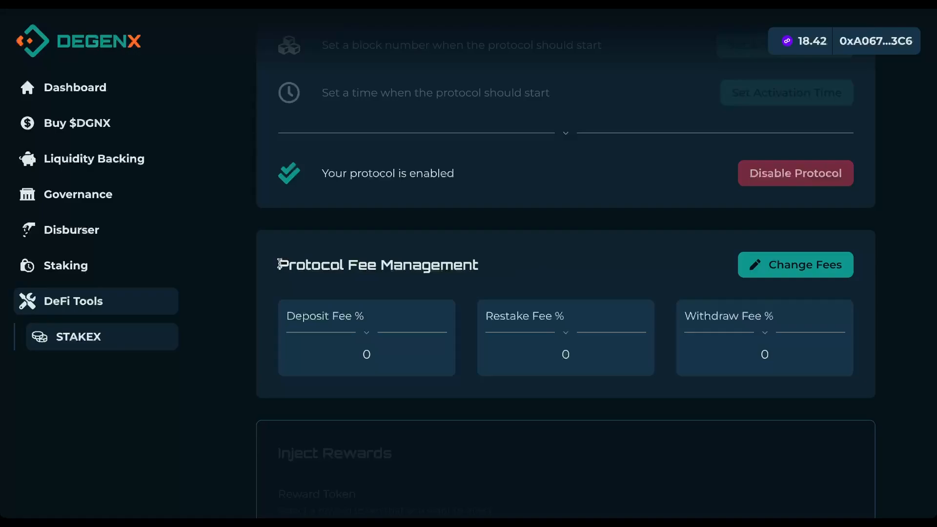
left_click(813, 269)
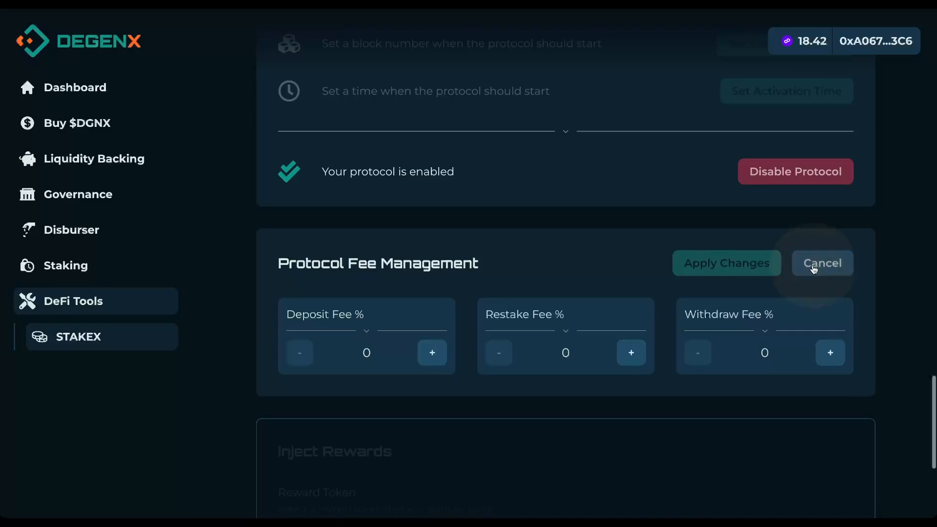
left_click(384, 350)
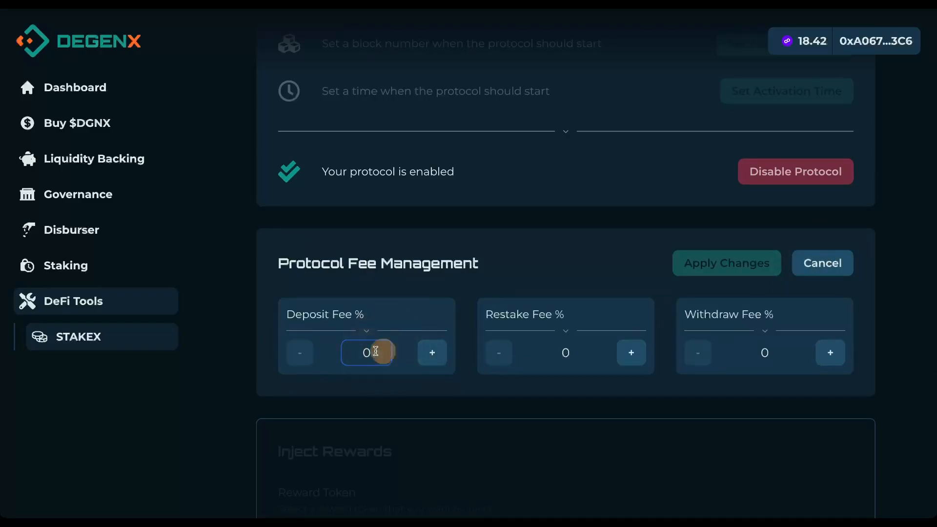
type("5")
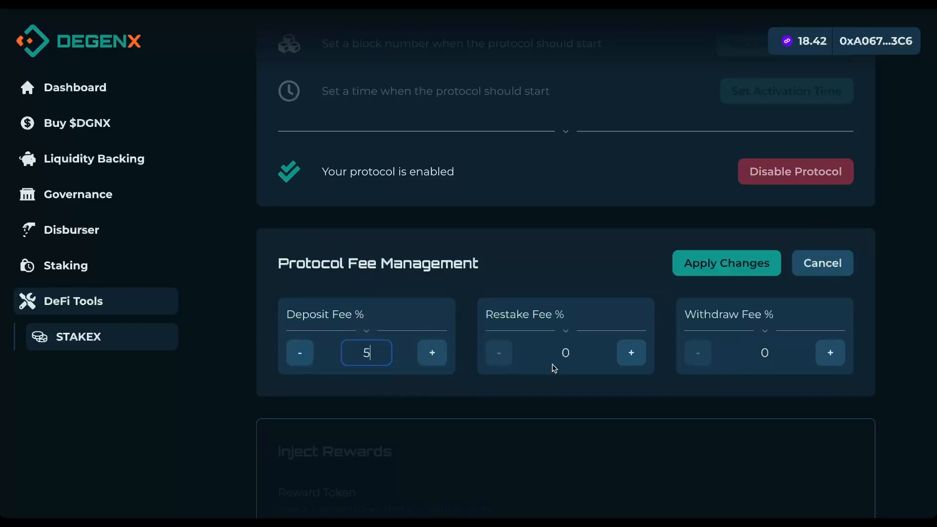
left_click(575, 353)
type("2")
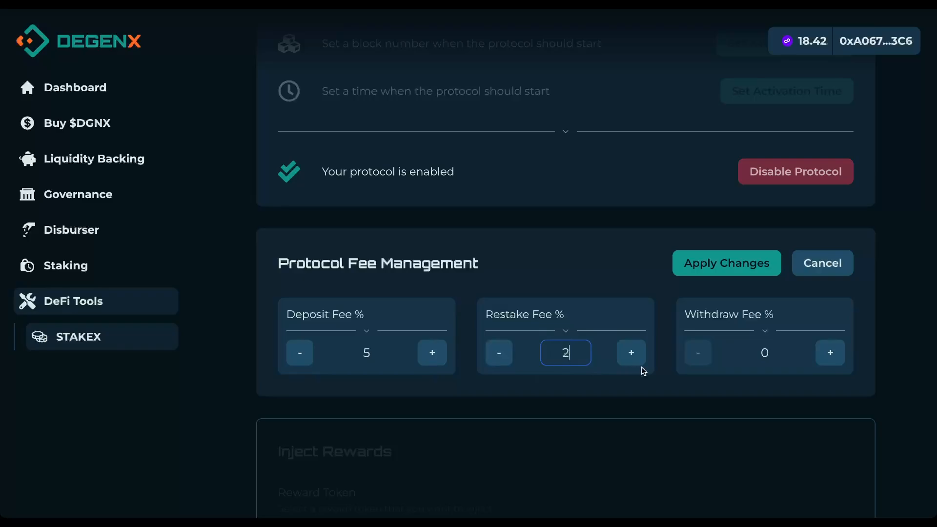
left_click(762, 352)
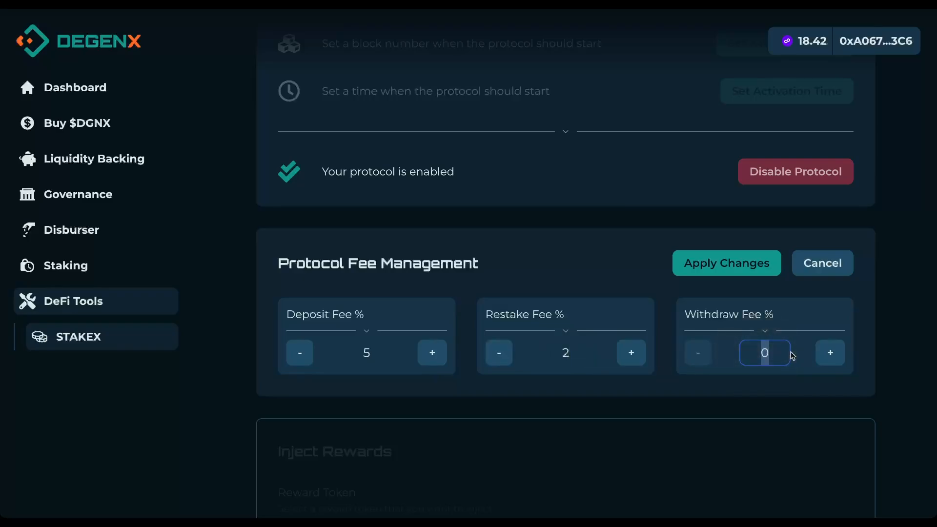
type("4")
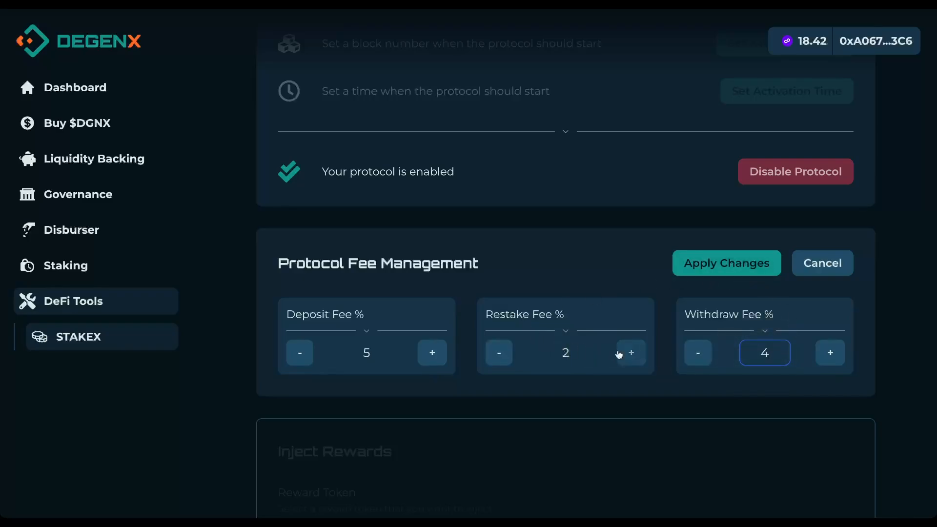
Step: Fine-tune the fees to deposit 4,9%, restake 2,2%, withdraw 4,1% and apply the changes
left_click(633, 357)
left_click(494, 355)
left_click(631, 353)
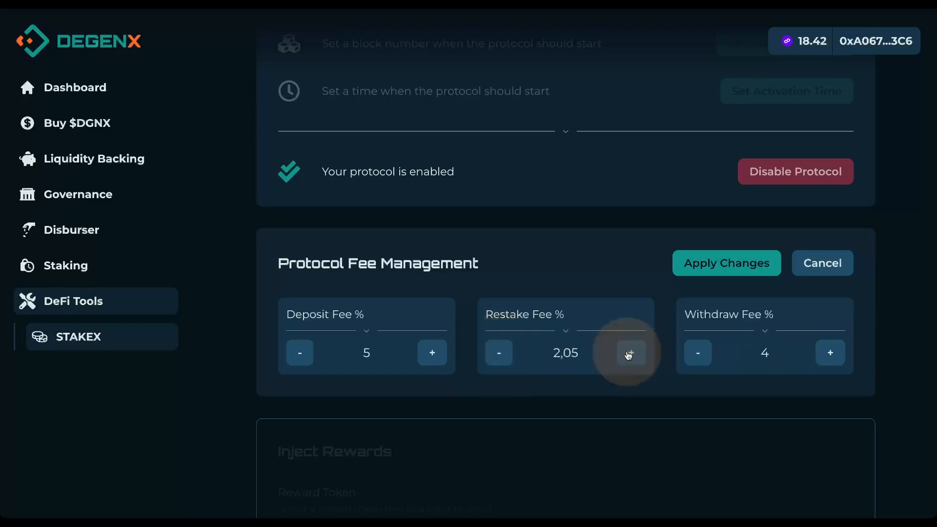
left_click(499, 353)
double_click(631, 355)
left_click(631, 353)
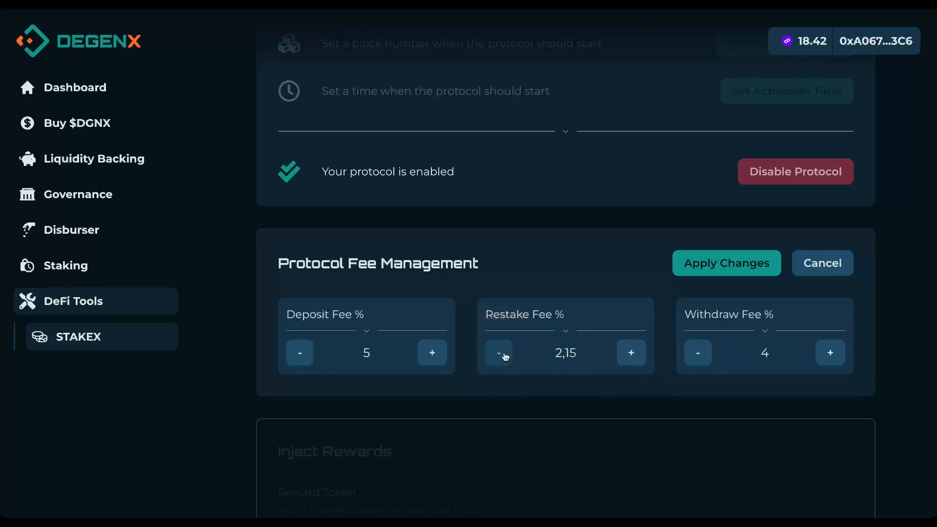
left_click(499, 354)
left_click(299, 355)
left_click(830, 354)
left_click(829, 355)
double_click(634, 354)
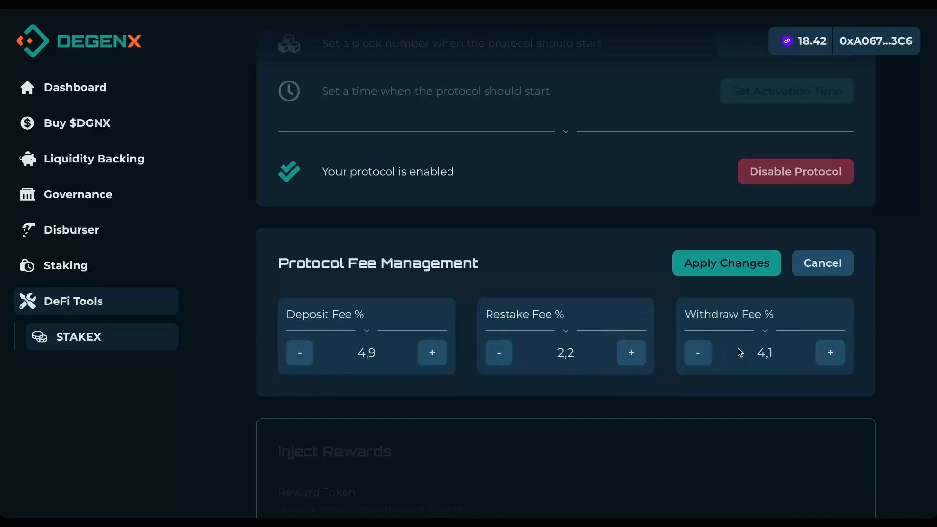
left_click(741, 268)
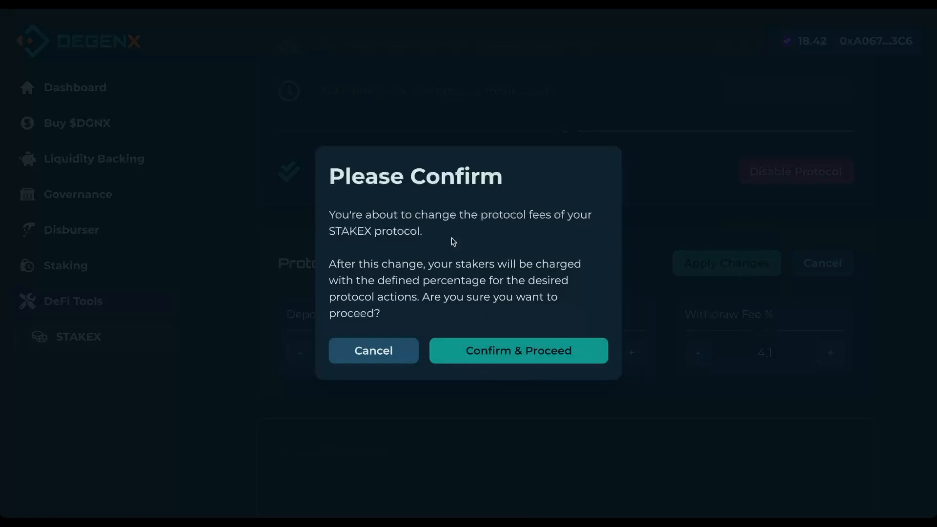
Step: Confirm the 4,9% deposit, 2,2% restake and 4,1% withdraw fees, then close the success dialog
left_click(530, 350)
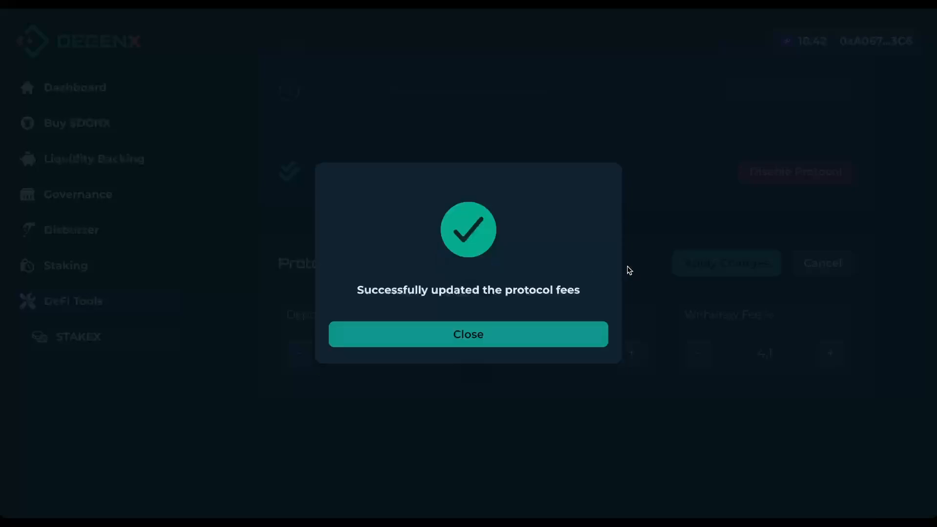
left_click(456, 336)
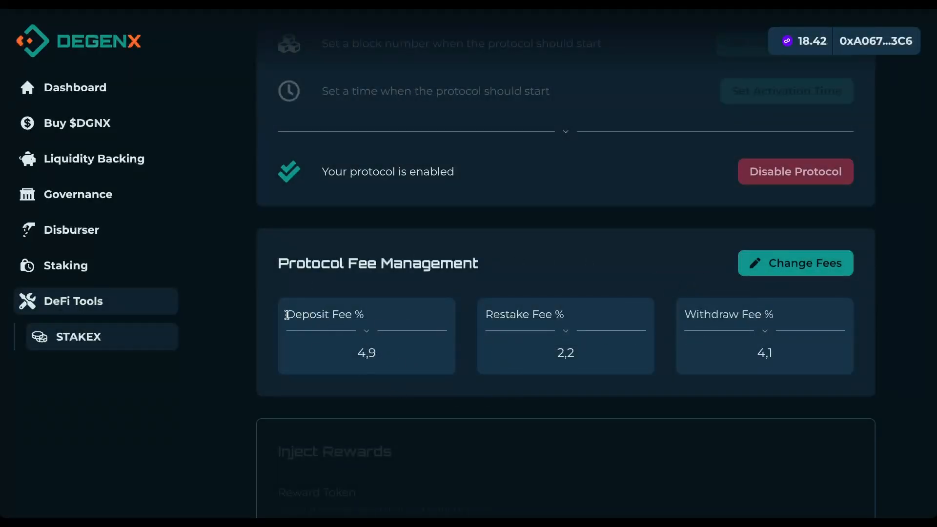
left_click_drag(334, 353, 715, 347)
Step: Scroll through the STAKEX Management information sections
left_click(735, 348)
scroll(593, 374, "down", 1)
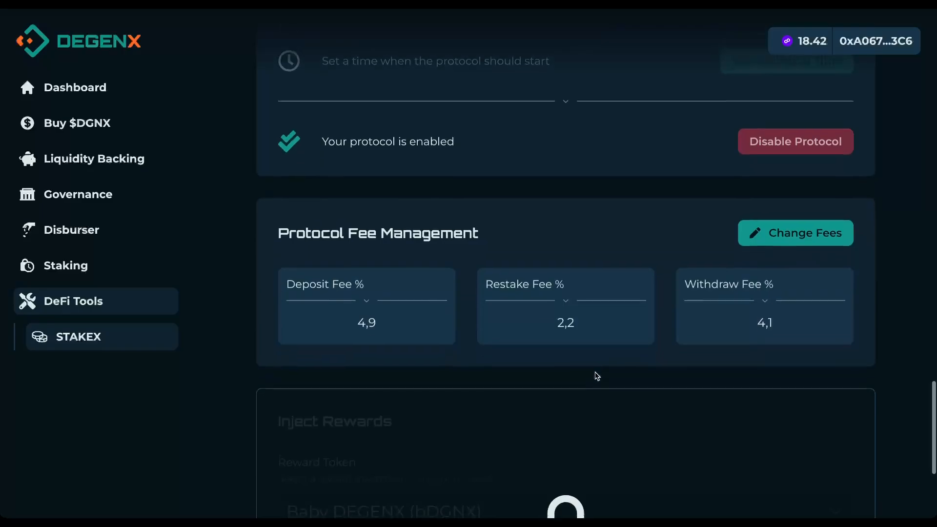
scroll(596, 374, "up", 1)
scroll(595, 375, "down", 3)
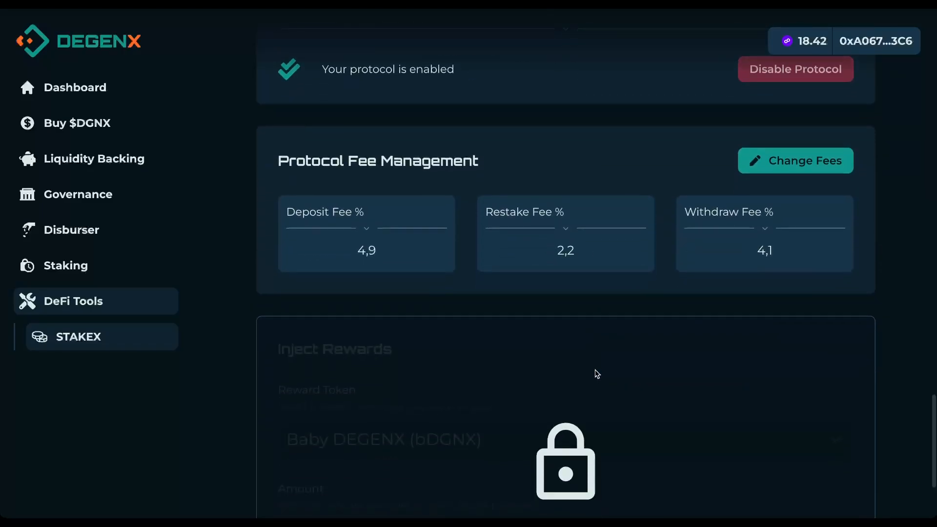
scroll(596, 374, "up", 1)
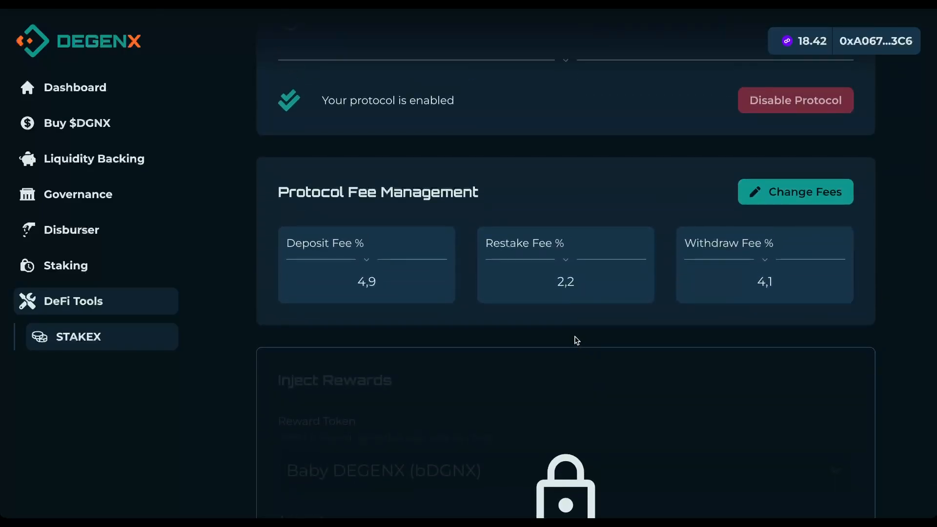
scroll(577, 340, "down", 5)
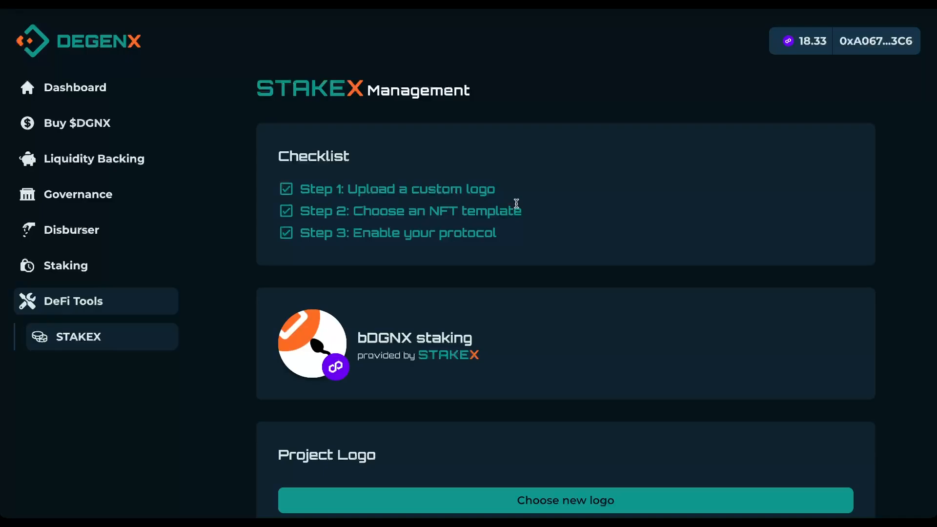
scroll(535, 209, "down", 9)
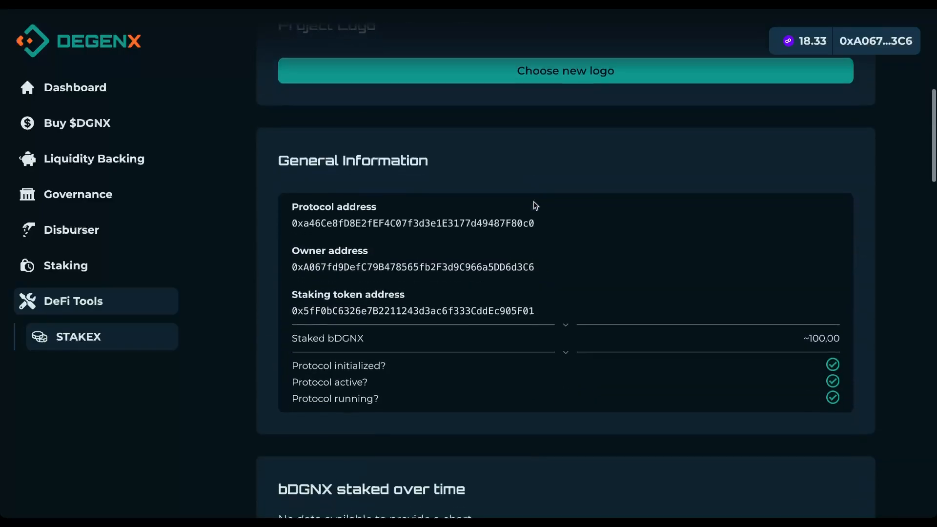
Step: Review the staked bDGNX amounts, including the 02-days pool's share, down to Inject Rewards
left_click_drag(291, 336, 852, 345)
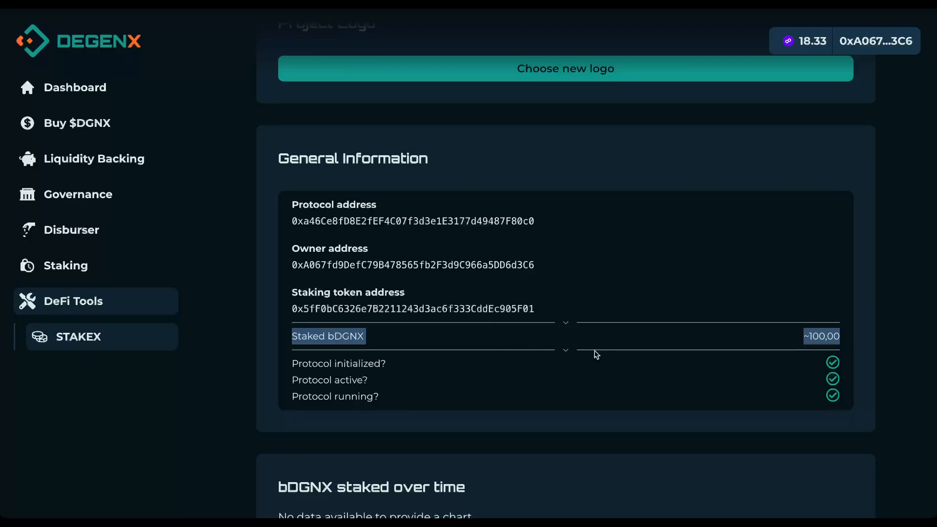
scroll(606, 349, "down", 6)
scroll(611, 338, "down", 4)
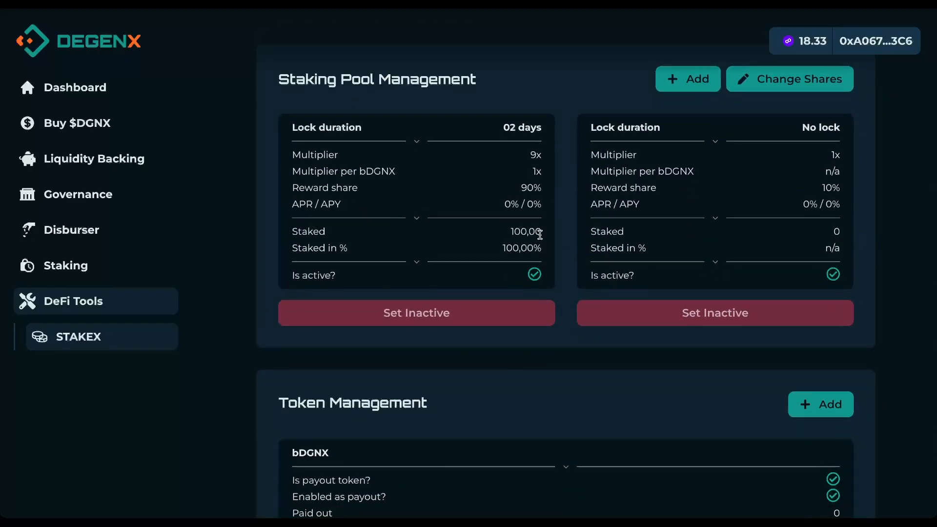
scroll(536, 233, "up", 1)
double_click(527, 238)
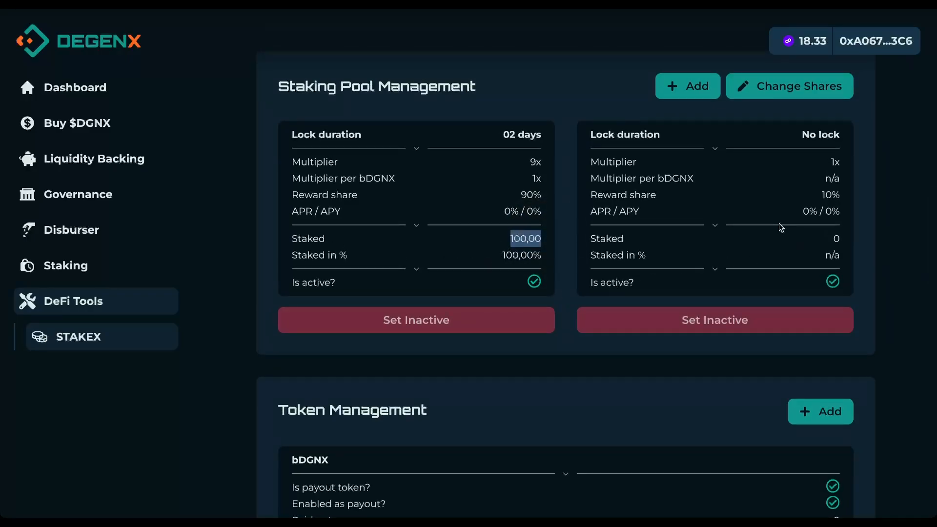
left_click_drag(502, 254, 542, 256)
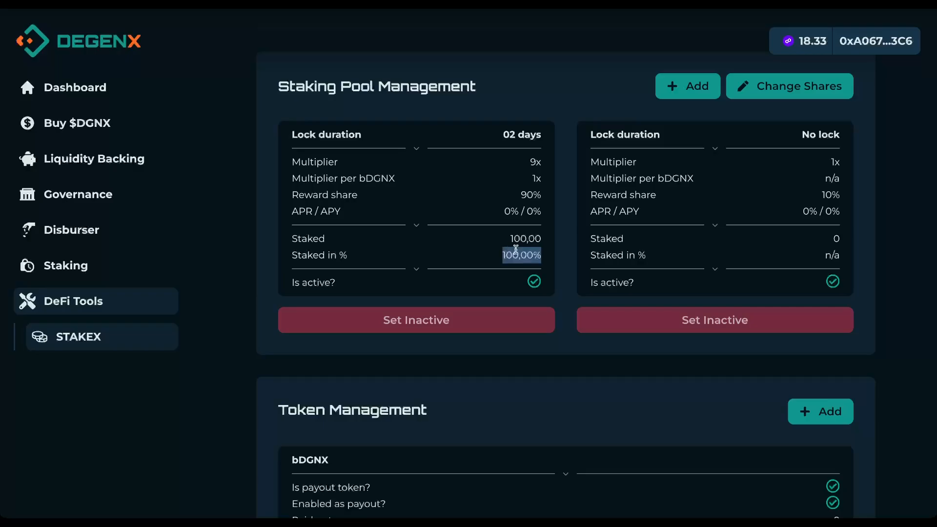
scroll(703, 252, "down", 10)
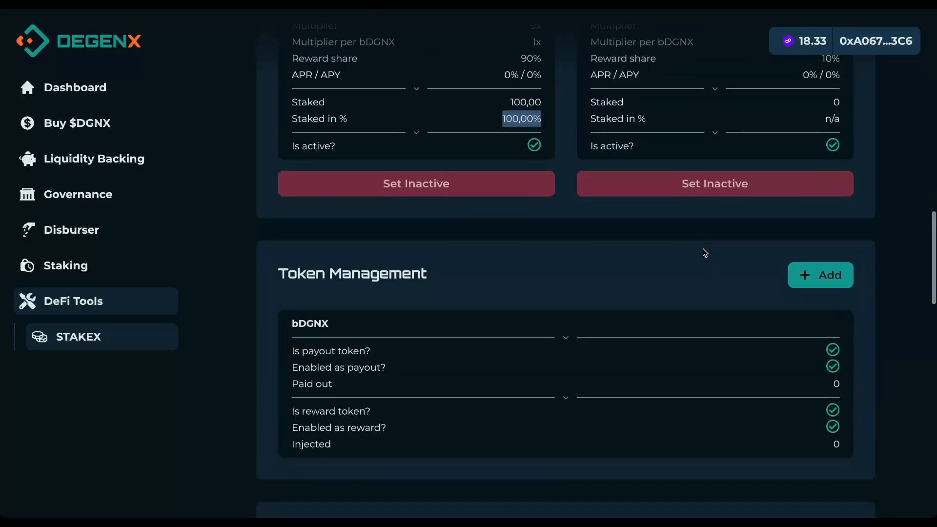
scroll(705, 253, "down", 15)
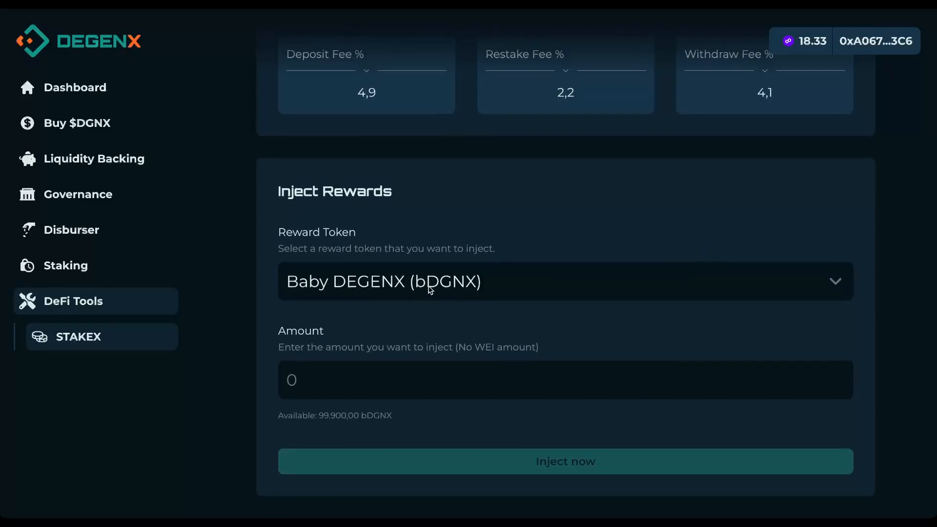
Step: Inject 10 bDGNX as staking rewards
left_click(325, 379)
type("10")
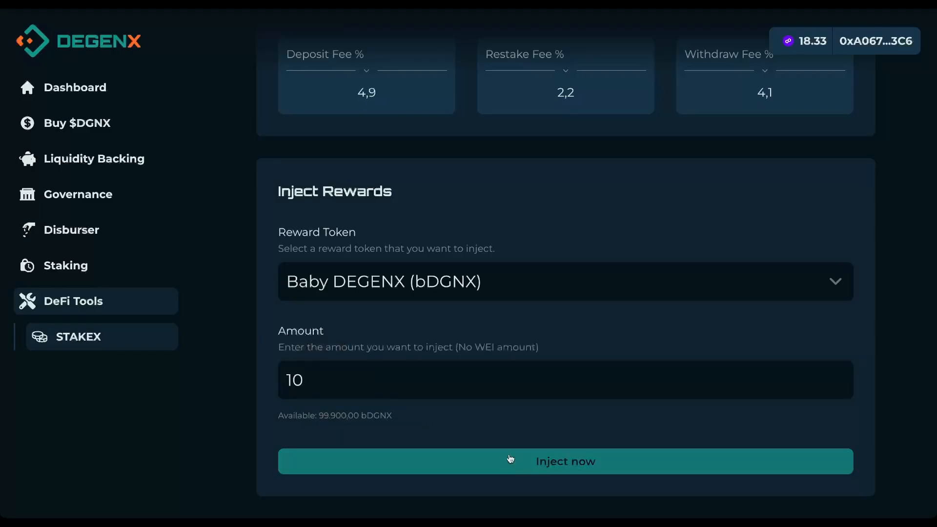
left_click(562, 467)
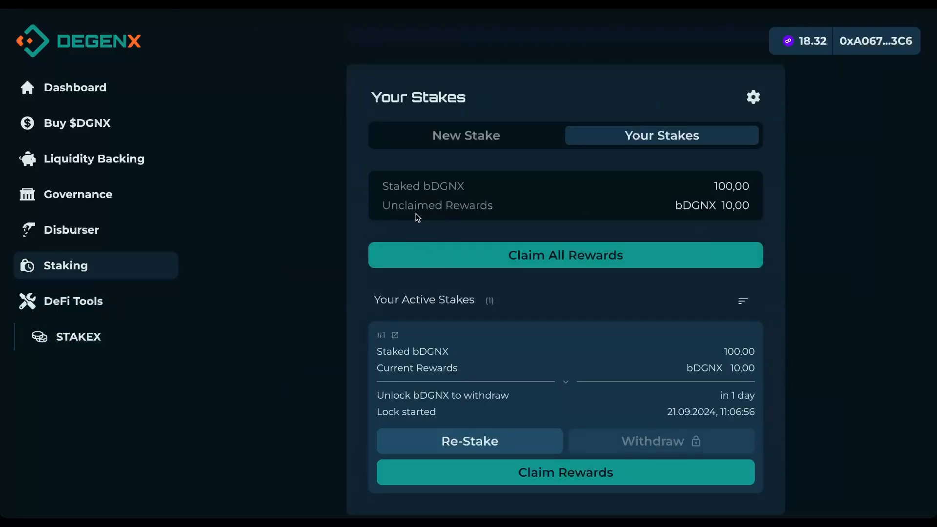
scroll(659, 321, "down", 1)
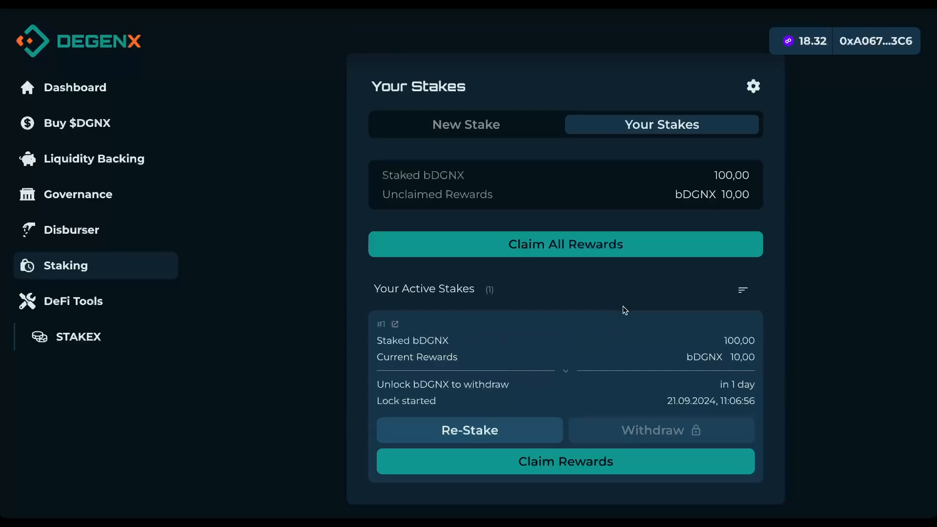
scroll(628, 102, "up", 8)
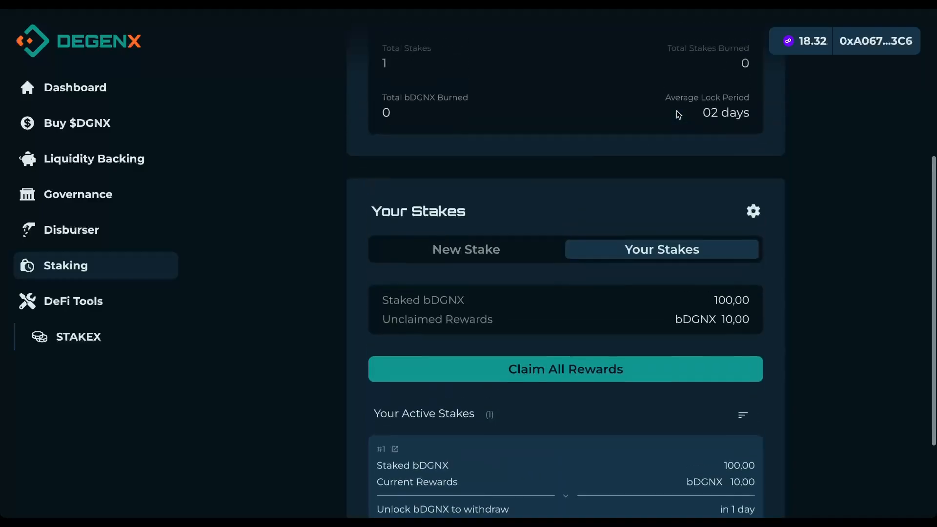